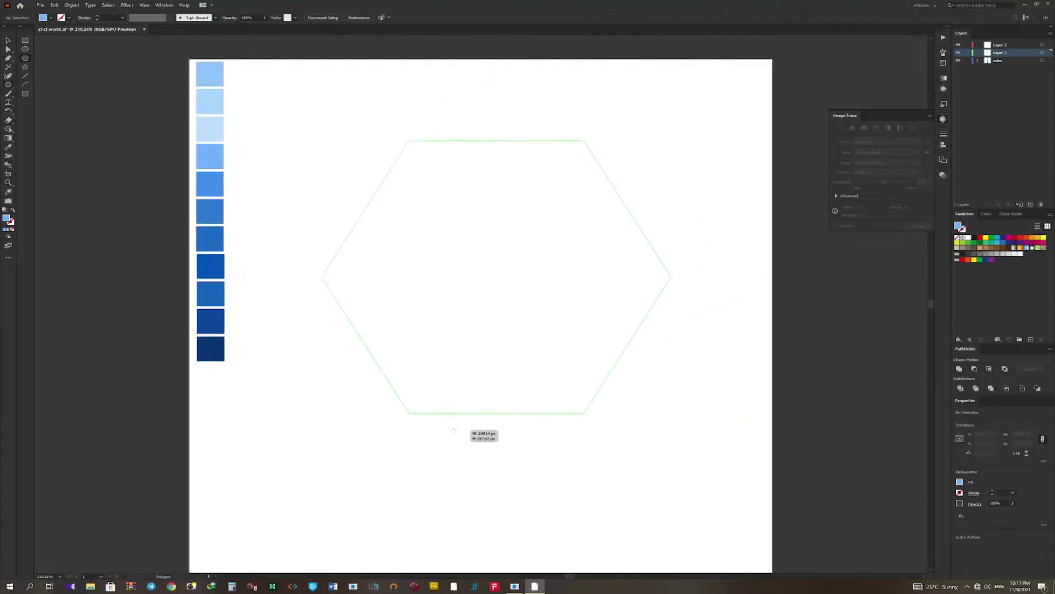
Give the hexagon a 6 pt round-join black stroke and set a copy aside
left_click(992, 493)
mouse_move(444, 147)
left_mouse_down()
mouse_move(757, 204)
mouse_move(746, 135)
left_mouse_up()
Draw three wavy pencil lines across the hexagon for snow bands
left_click(569, 120)
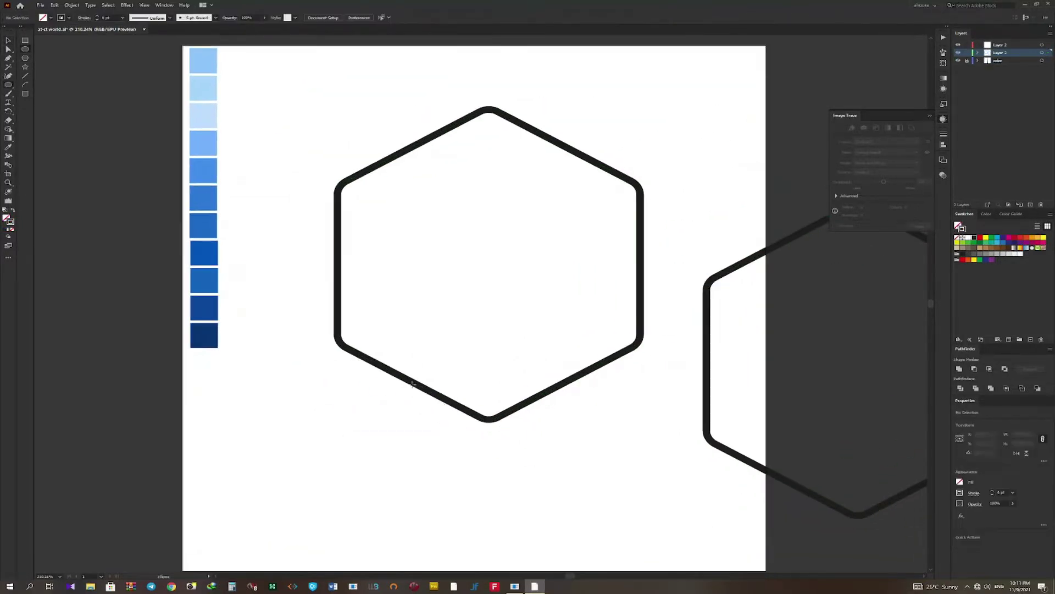
left_click_drag(568, 336, 321, 333)
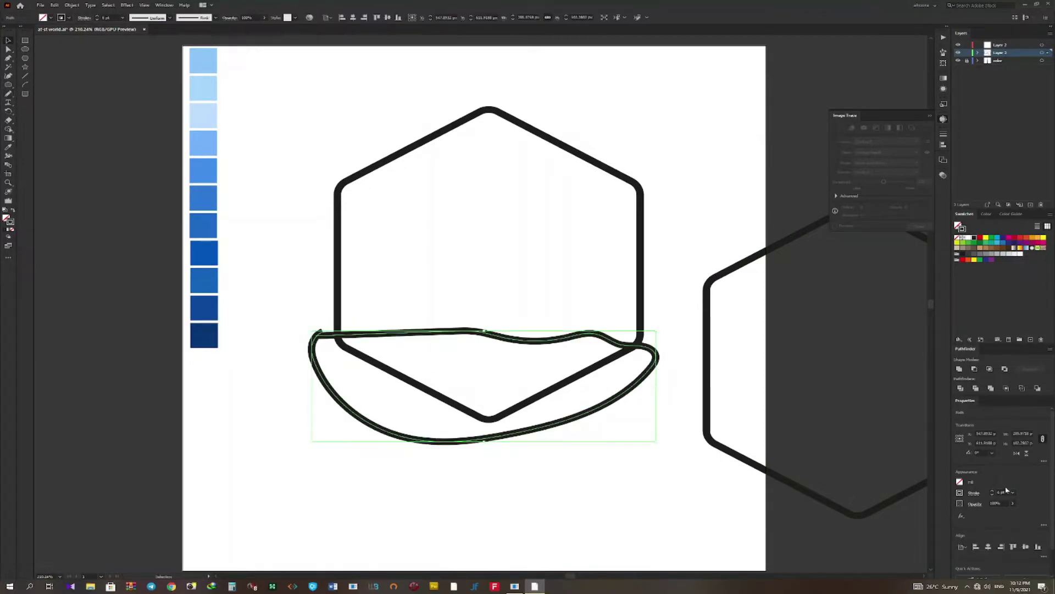
left_click(355, 400)
mouse_move(666, 278)
left_mouse_down()
mouse_move(299, 307)
mouse_move(321, 301)
left_mouse_up()
key("n")
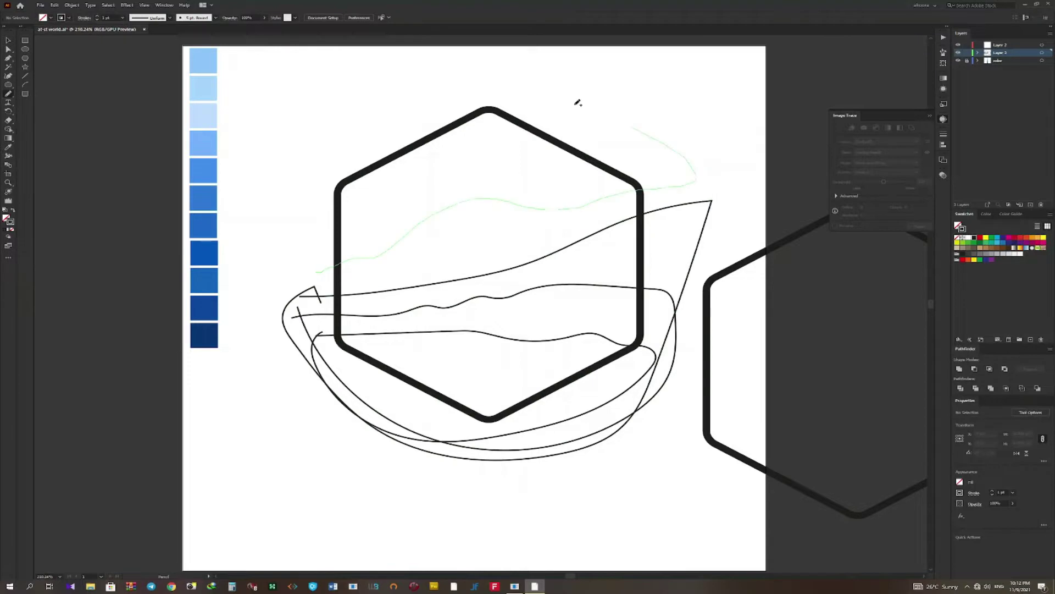
left_click_drag(577, 103, 349, 122)
Split the hexagon into bands, fill them pale-to-dark blue, and lay the dark outline over them
key("ctrl+a")
key("shift+m")
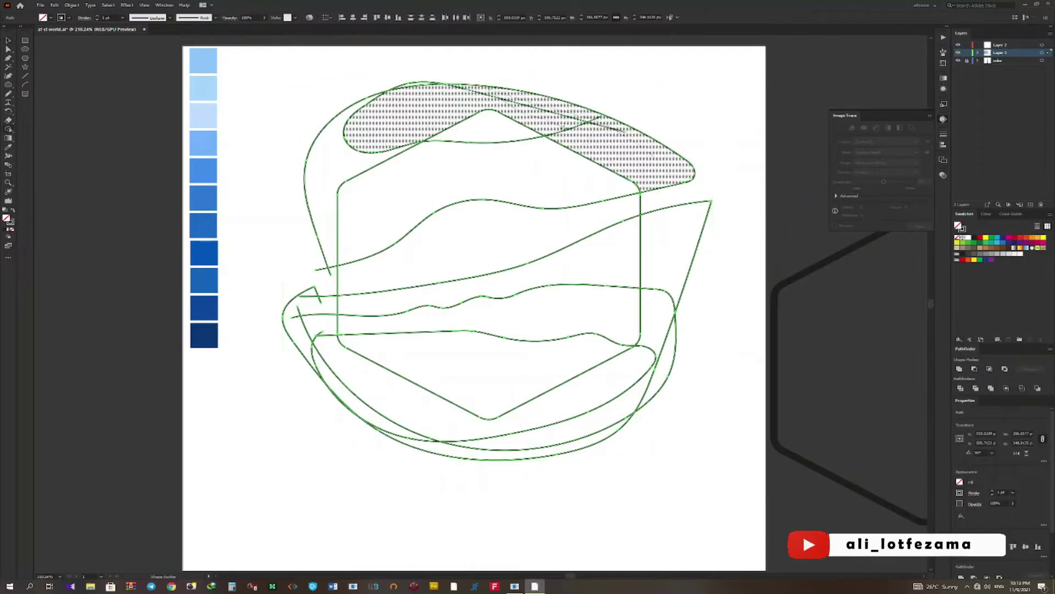
left_click(487, 91, "alt")
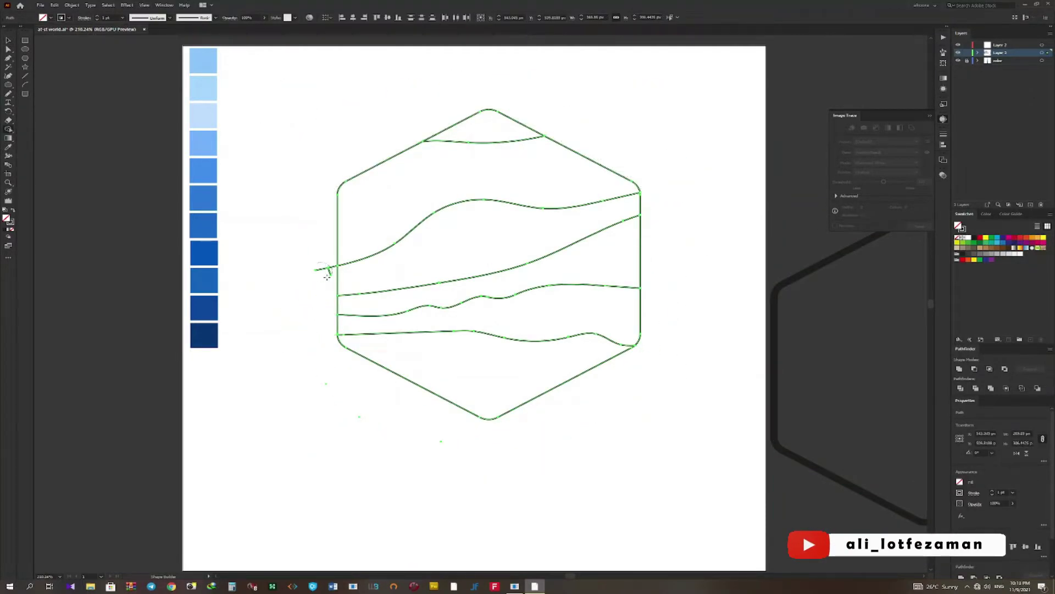
left_click(484, 321)
left_click(204, 116)
left_click(198, 91)
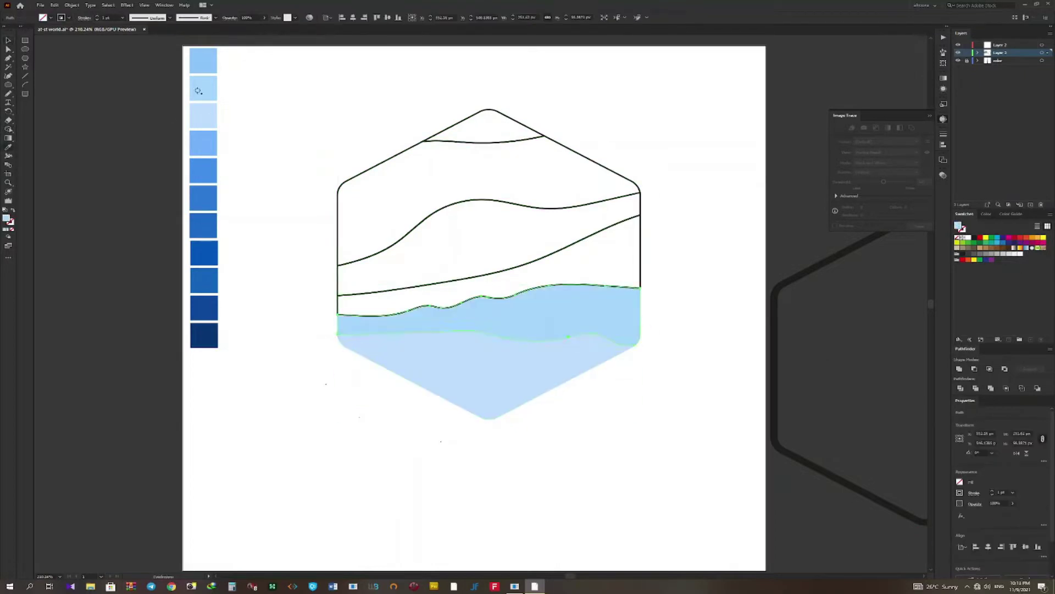
left_click(405, 282)
left_click(618, 208)
left_click_drag(550, 214, 346, 192)
Draw a pale blue tower block on the horizon with a thin cap rectangle
key("ctrl+equal")
key("m")
key("i")
left_click(442, 453)
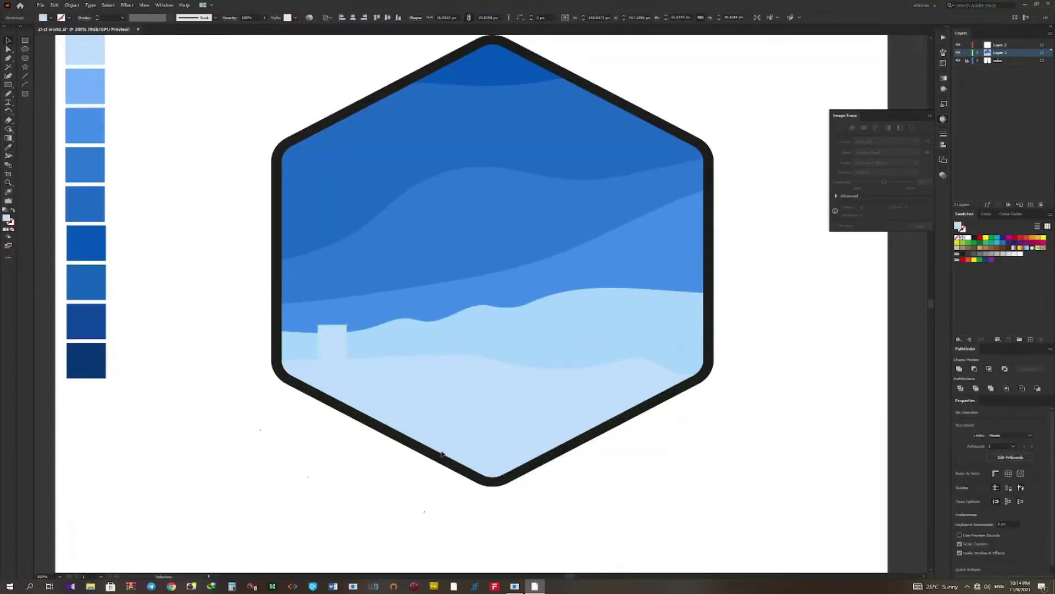
left_click_drag(300, 318, 300, 317)
scroll(300, 317, "up", 3)
scroll(483, 302, "down", 3)
mouse_move(498, 291)
left_mouse_down()
mouse_move(394, 299)
mouse_move(614, 302)
left_mouse_up()
scroll(433, 324, "up", 3)
scroll(482, 302, "down", 2)
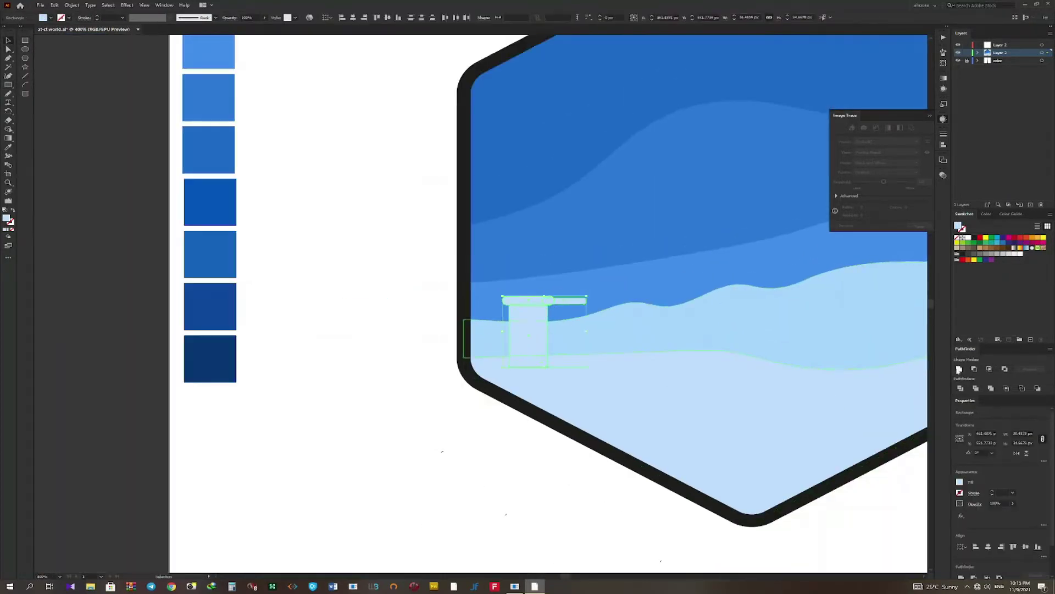
Add pillar copies and small blocks beside the tower to form a skyline
left_click_drag(565, 344, 565, 344)
scroll(369, 337, "right", 3)
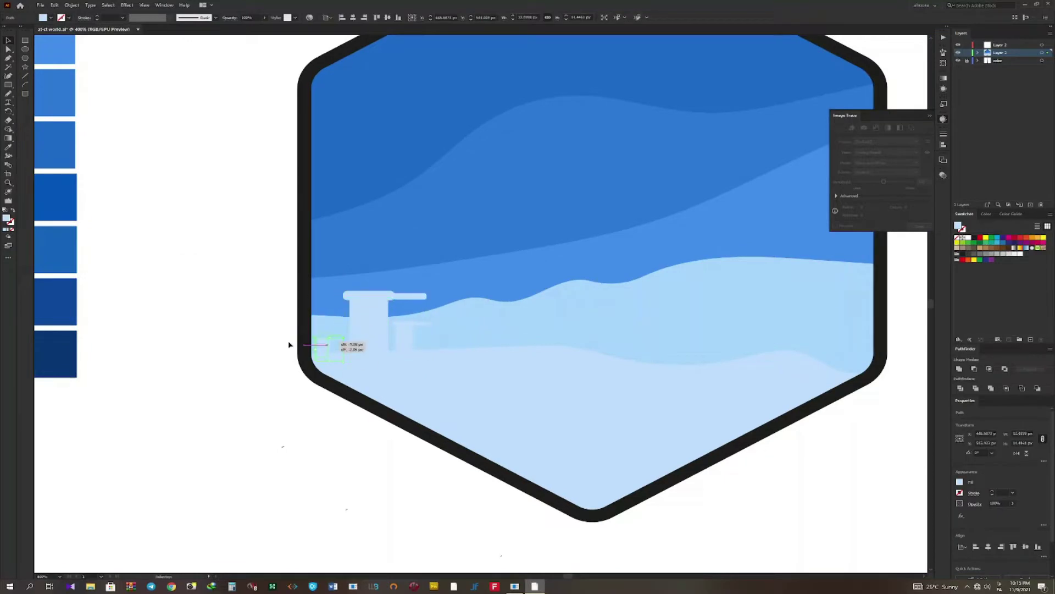
left_click_drag(288, 344, 288, 344)
scroll(329, 349, "right", 1)
scroll(330, 349, "up", 1)
left_click(369, 353)
scroll(326, 309, "up", 1)
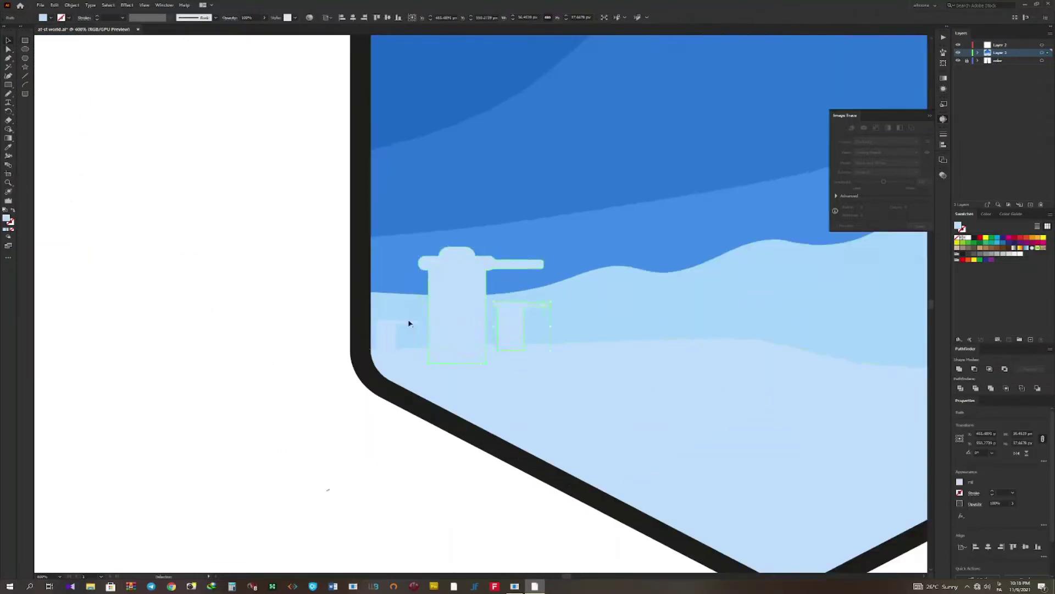
left_click(517, 287)
left_click_drag(533, 316, 533, 316)
scroll(146, 283, "down", 3)
left_click(146, 282)
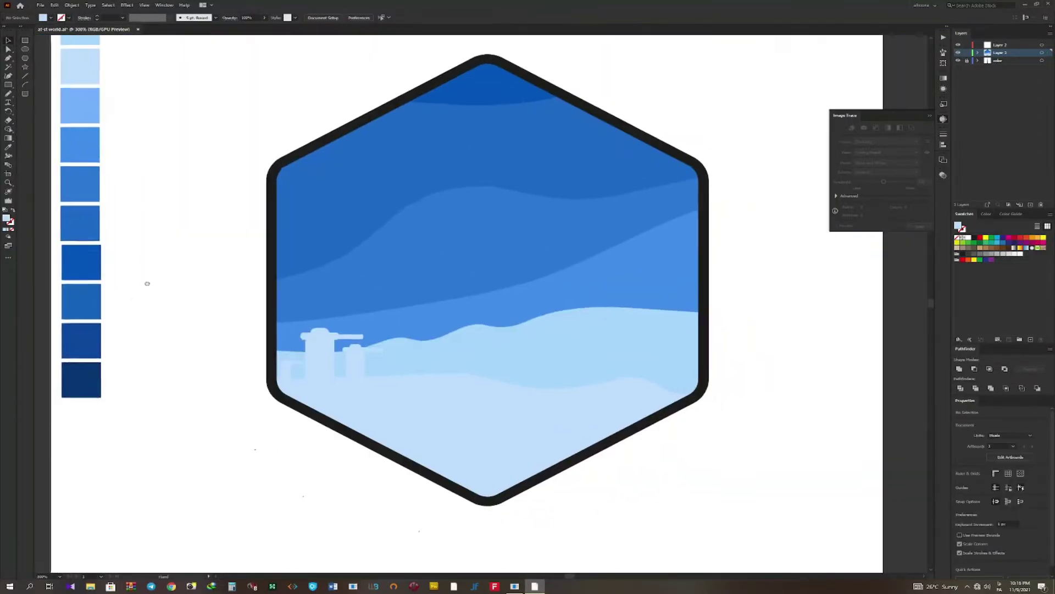
Place and trace the AT-AT image on layer 'AT AT', removing its white background shapes
key("ctrl+shift+p")
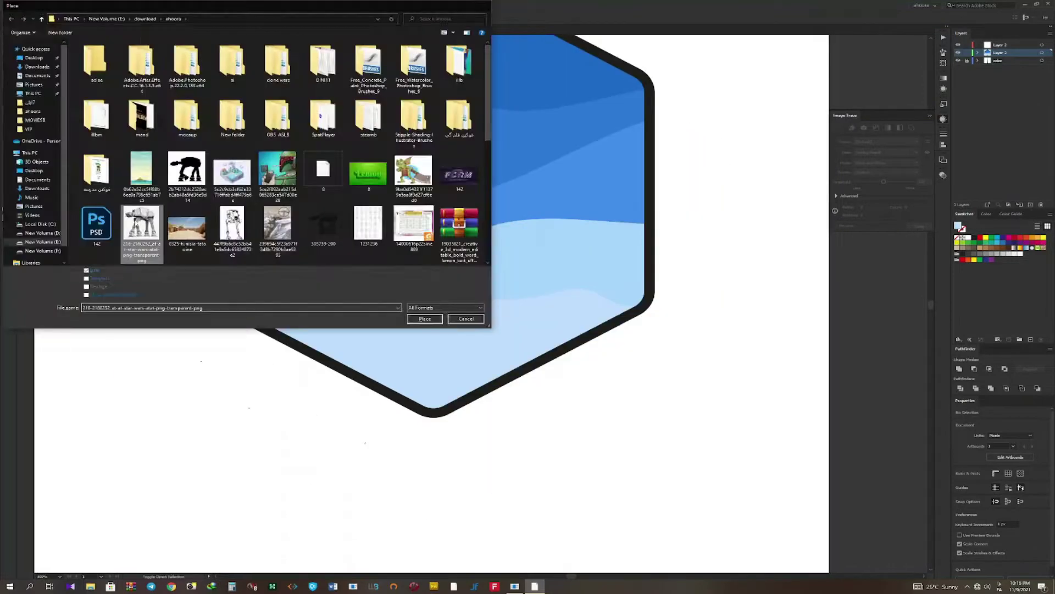
key("Return")
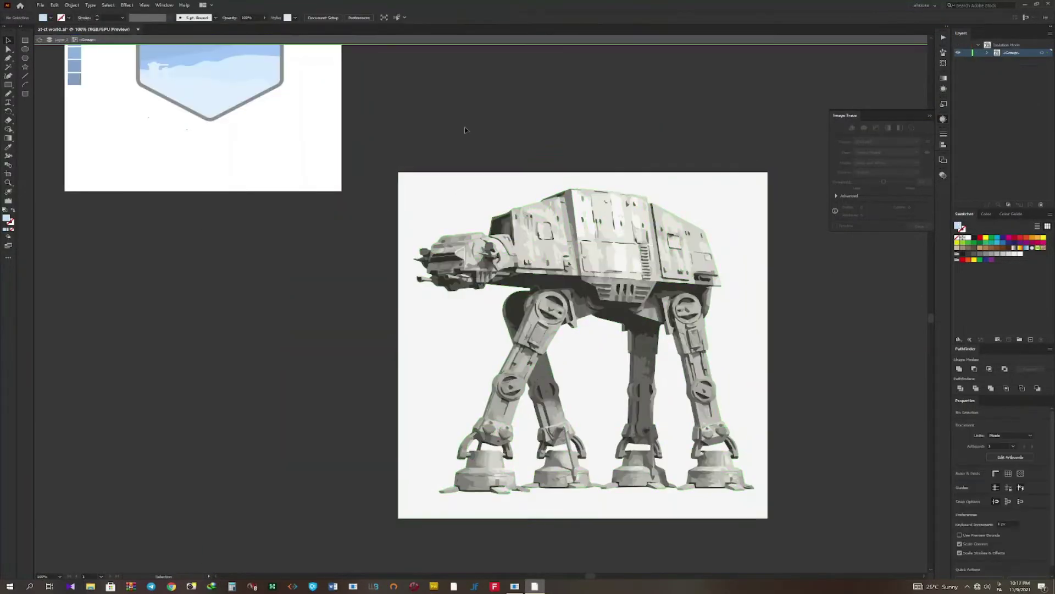
key("Return")
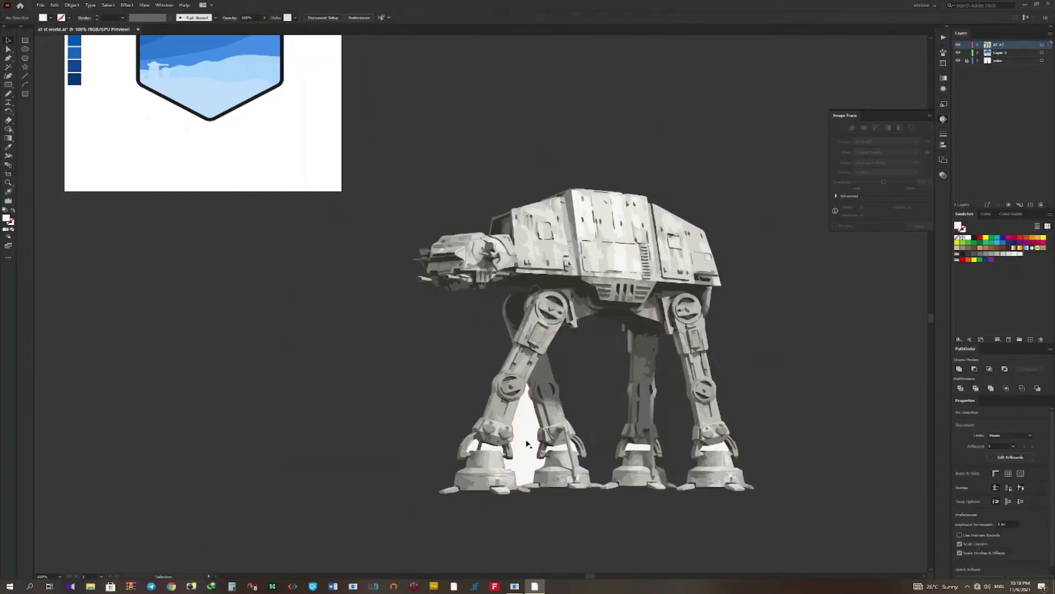
scroll(597, 494, "up", 5)
left_click(705, 309)
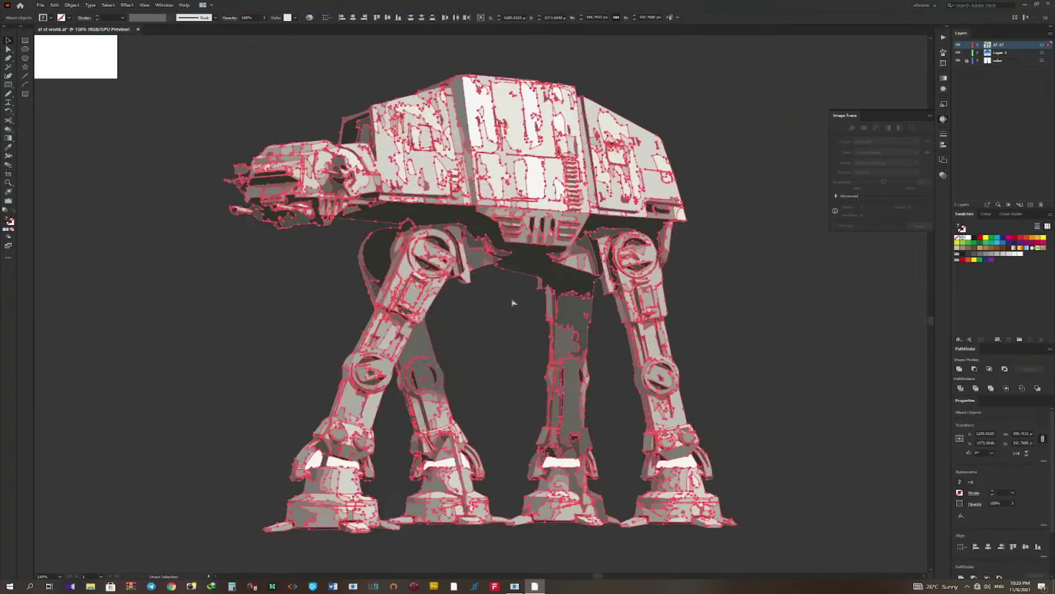
scroll(507, 302, "up", 5)
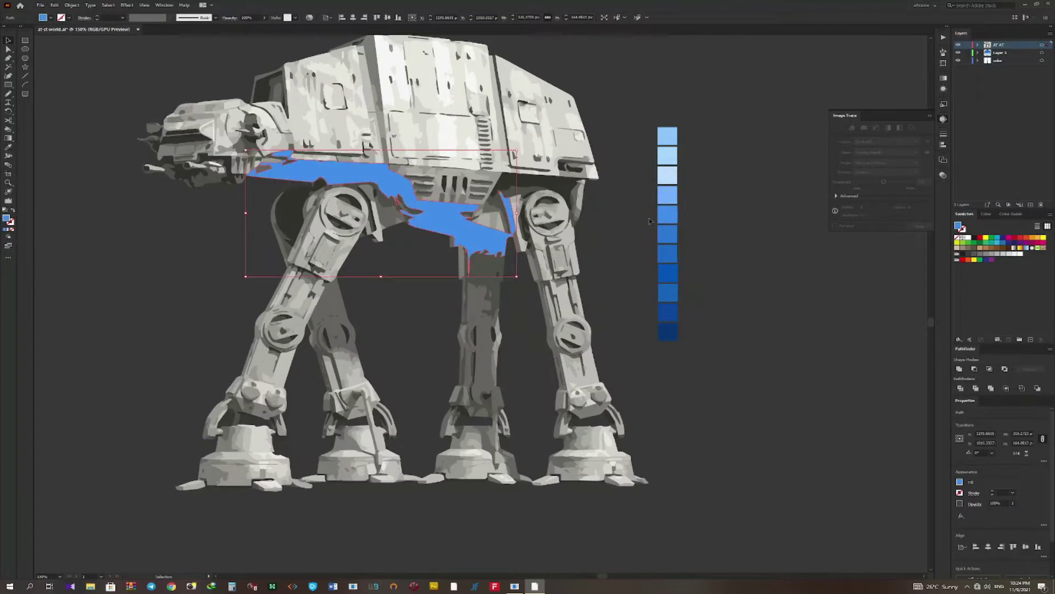
Recolour the AT-AT's head and leg detail paths in blues, deleting unneeded detail
key("ctrl+plus")
key("ctrl+plus")
key("ctrl+plus")
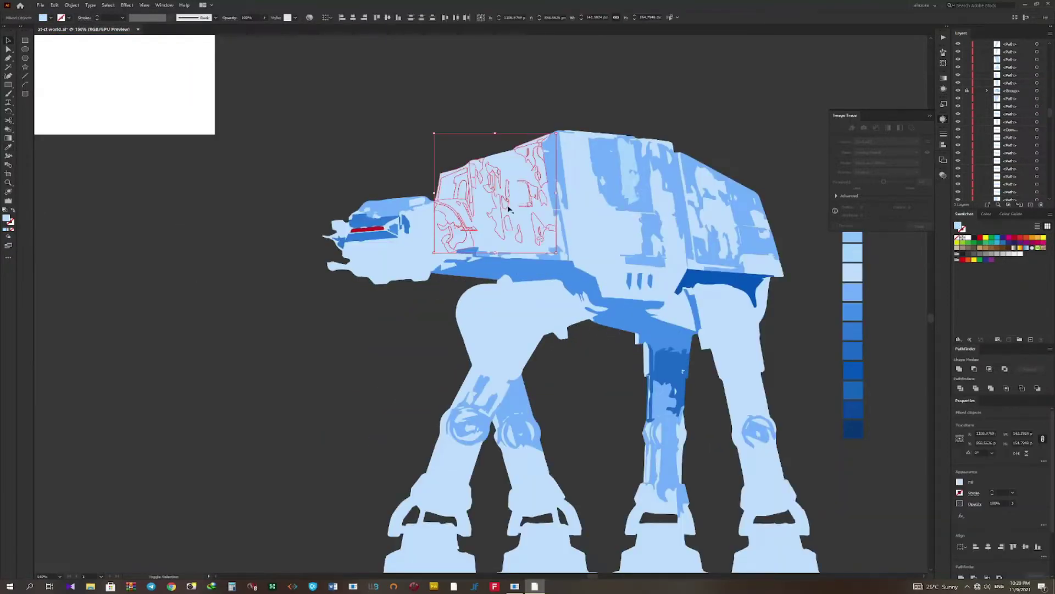
key("Delete")
key("Delete")
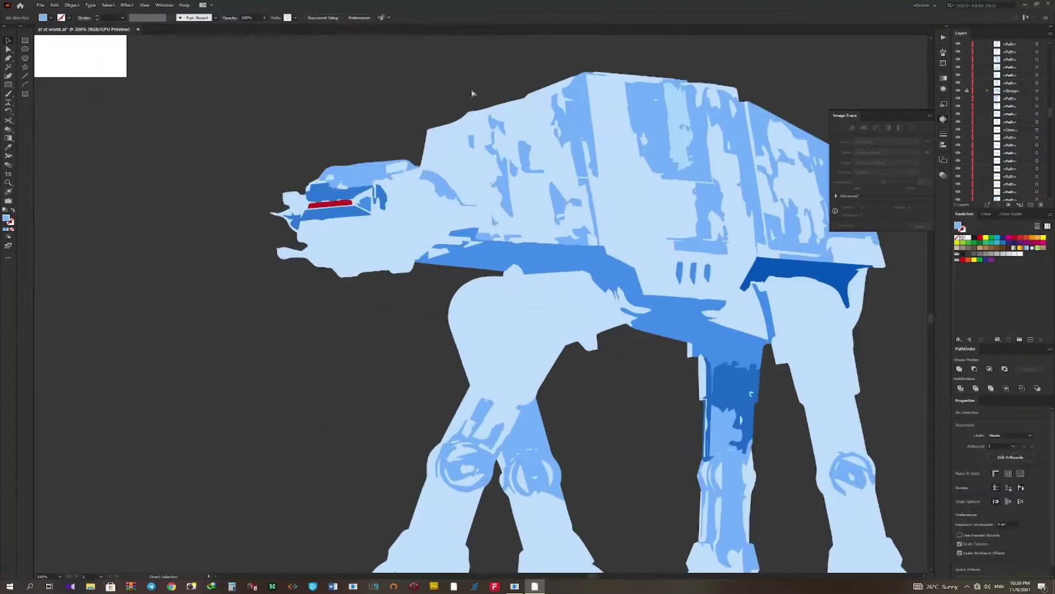
left_click(731, 319)
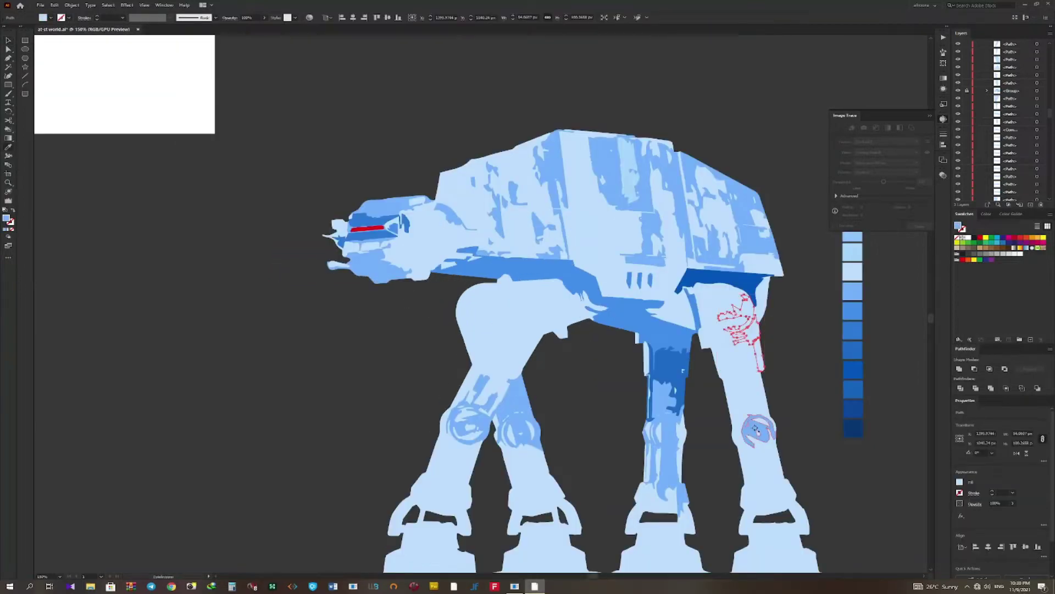
left_click(898, 344)
scroll(535, 249, "down", 3)
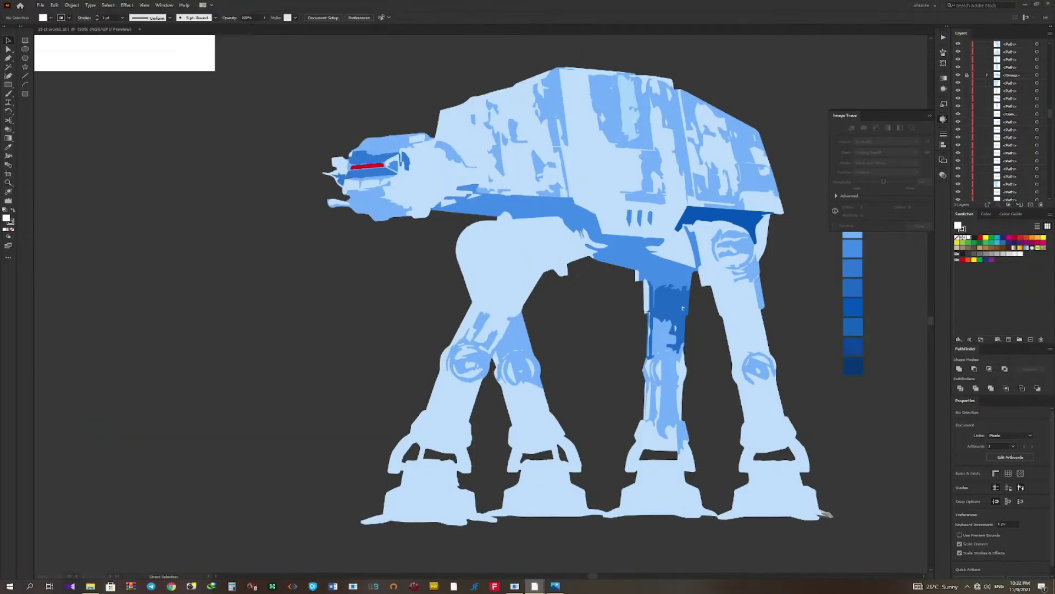
key("ctrl+z")
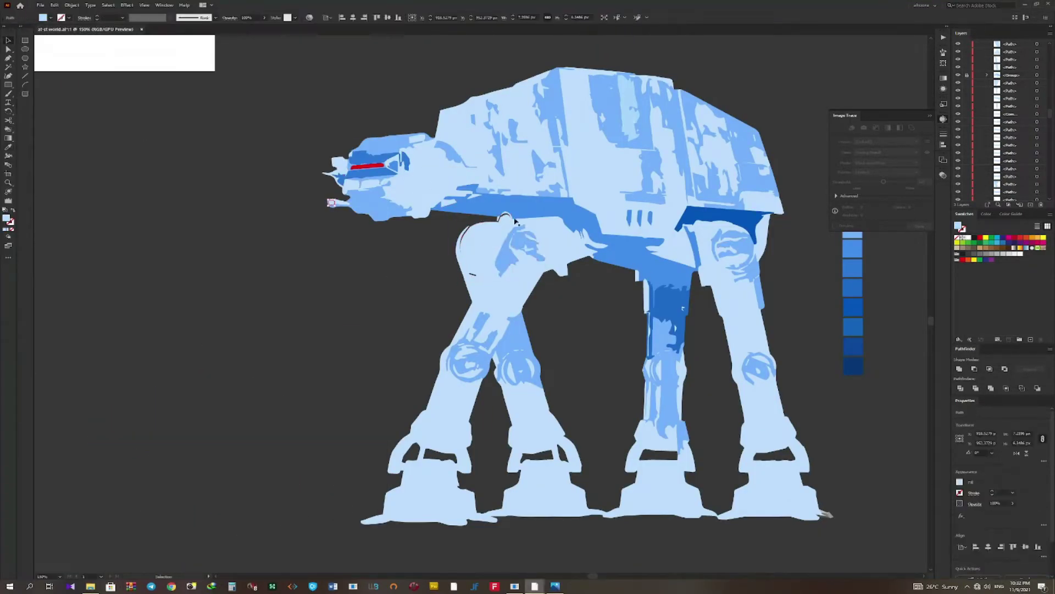
scroll(483, 199, "up", 1)
scroll(263, 273, "down", 3)
left_click(359, 365)
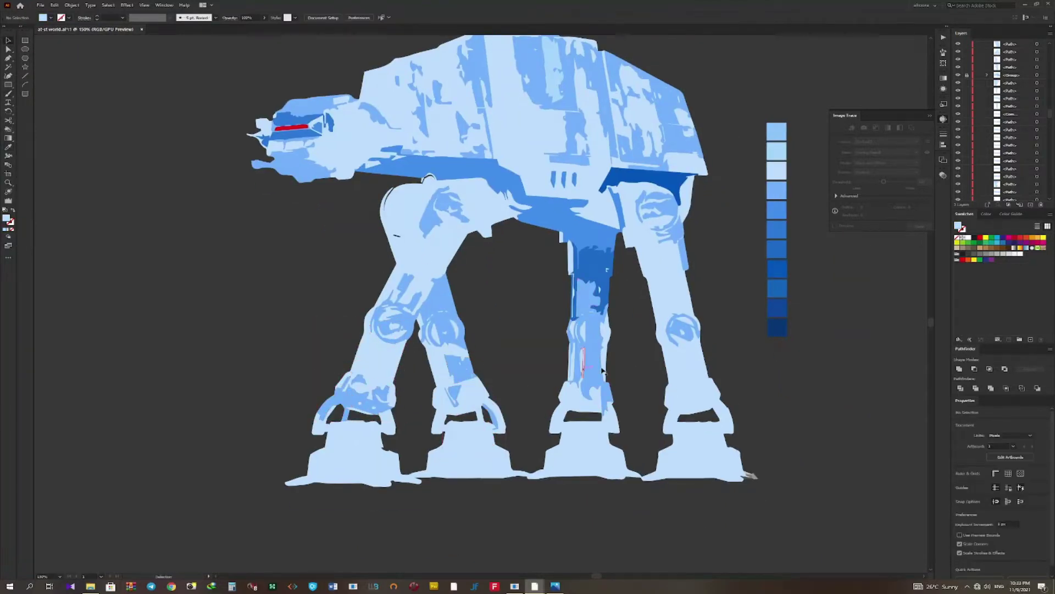
left_click(692, 399)
Scale the blue AT-AT up and move it onto the hexagon scene
key("ctrl+minus")
key("ctrl+minus")
key("ctrl+minus")
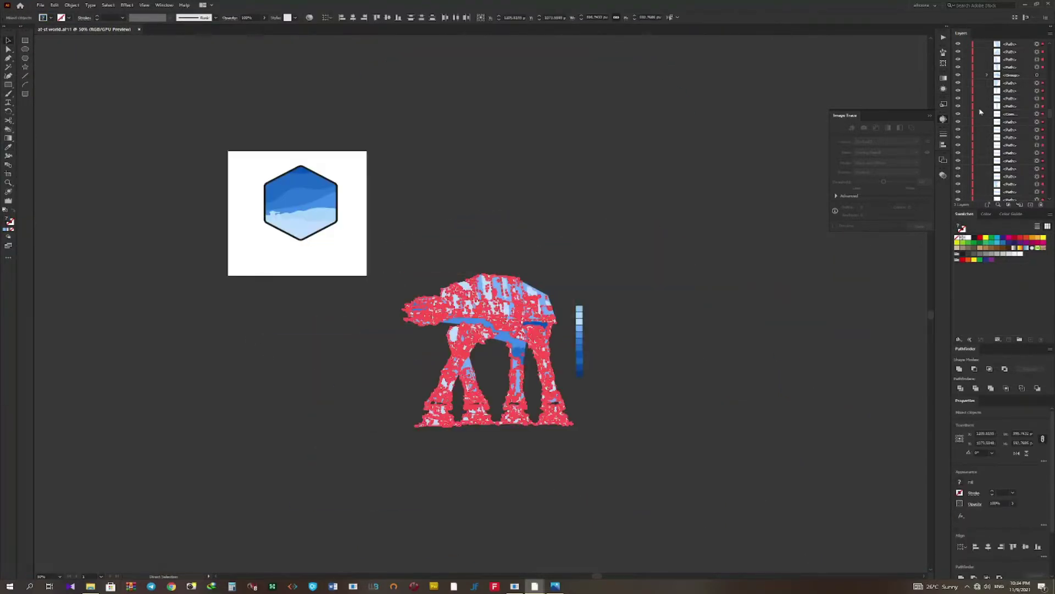
key("ctrl+z")
key("ctrl+z")
key("ctrl+z")
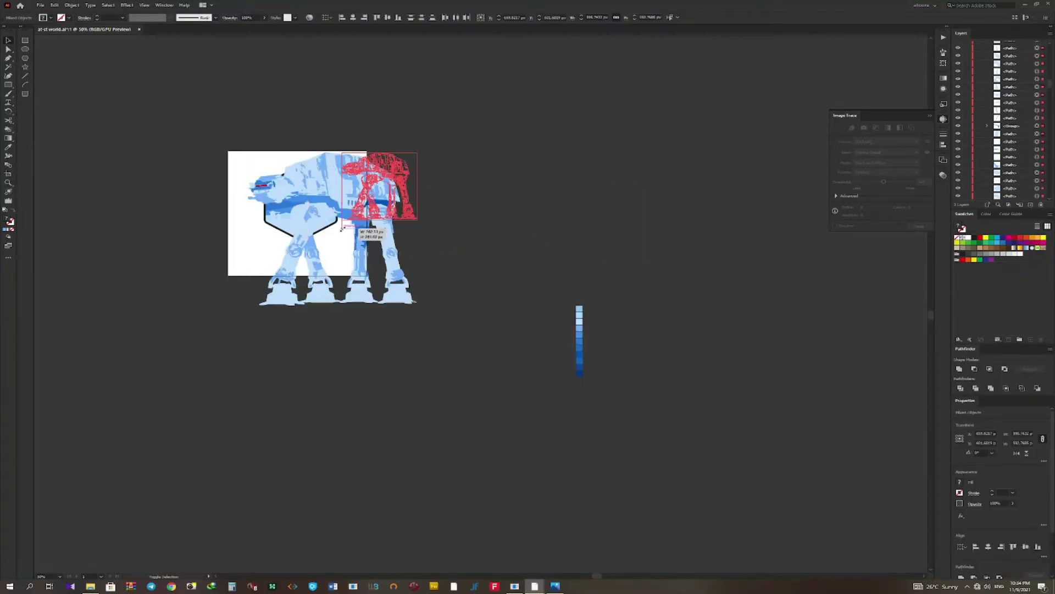
key("ctrl+plus")
key("ctrl+plus")
key("ctrl+plus")
mouse_move(267, 78)
left_mouse_down()
mouse_move(438, 234)
mouse_move(648, 302)
left_mouse_up()
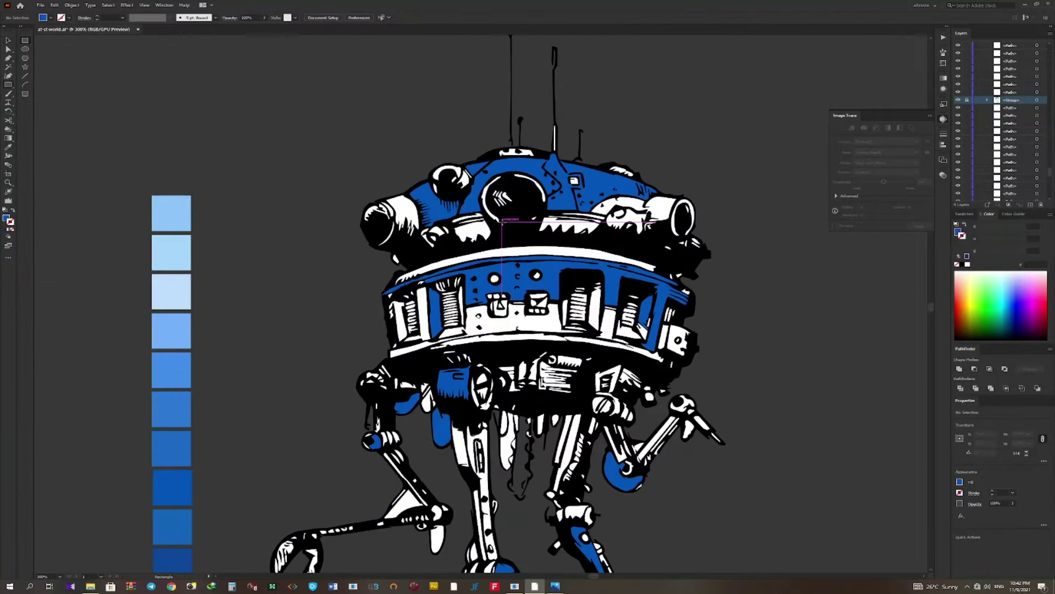
Fill the probe droid's dome eye dark blue and adjust its eye ring in isolation mode
left_click(178, 502)
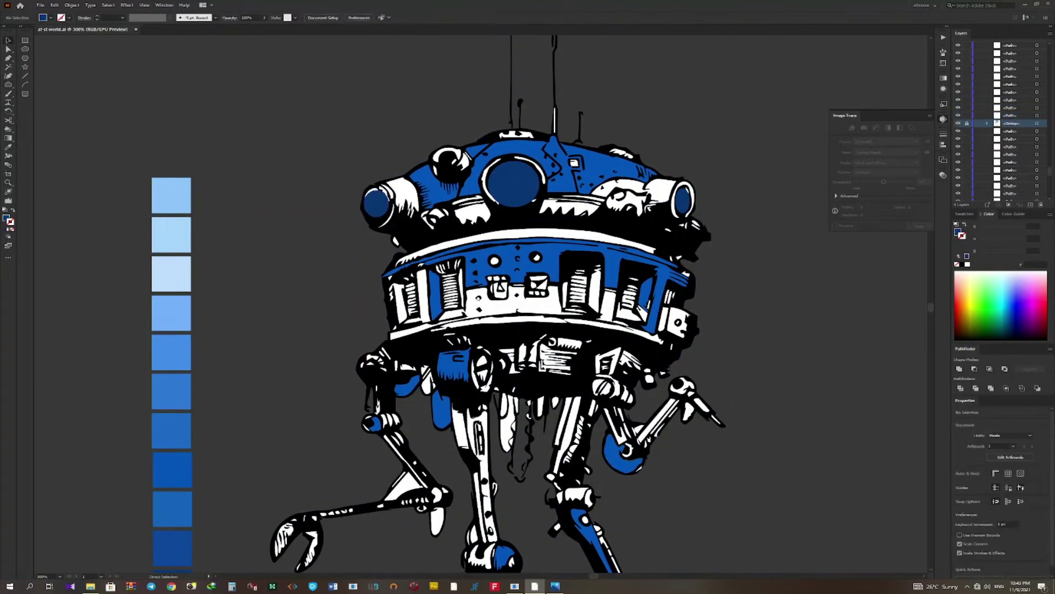
scroll(685, 196, "down", 3)
scroll(685, 195, "down", 2, "alt")
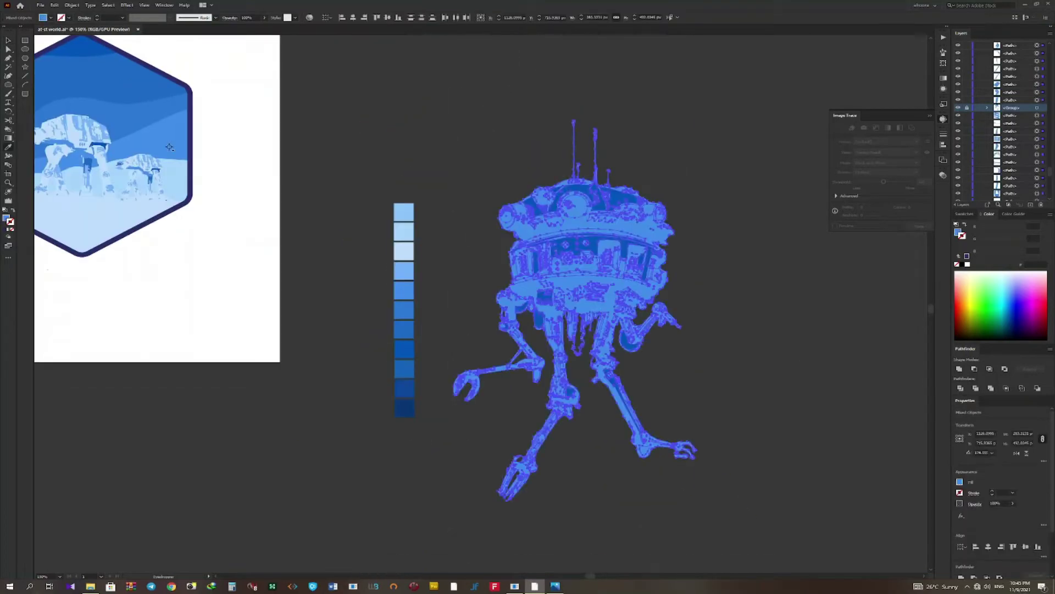
left_click(660, 214)
double_click(660, 214)
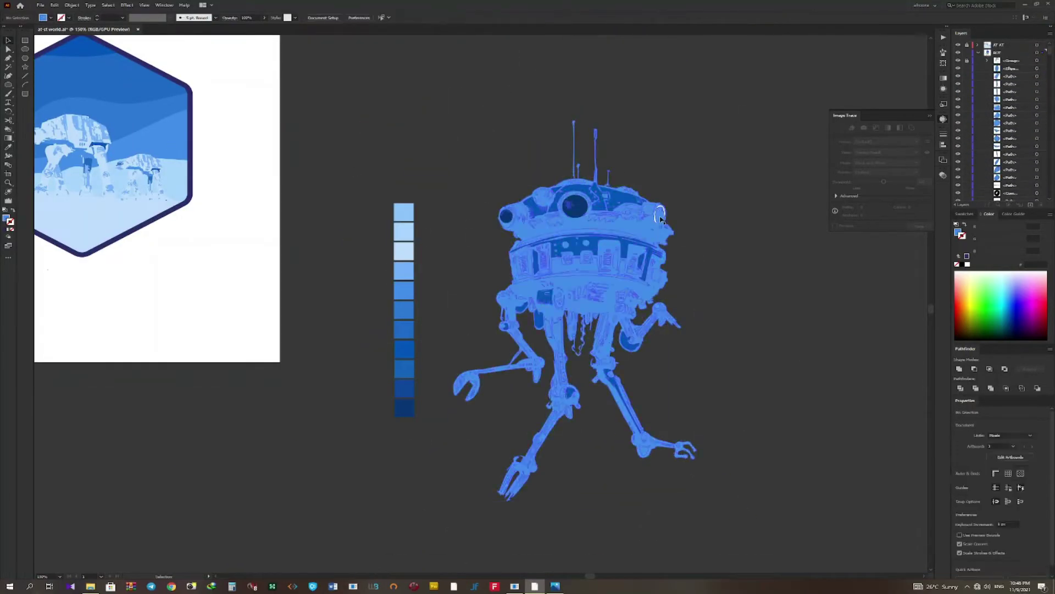
scroll(482, 305, "up", 5, "alt")
scroll(482, 306, "up", 3, "alt")
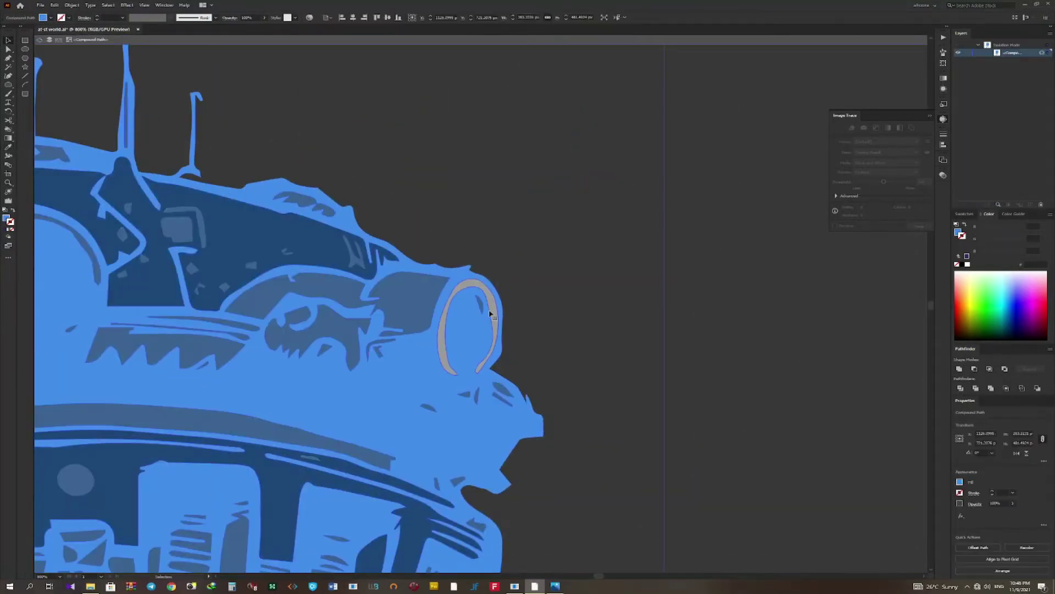
left_click(658, 259)
scroll(658, 258, "down", 5, "alt")
key("Escape")
Select the small white mark group on the probe droid's dome
scroll(605, 308, "up", 2, "alt")
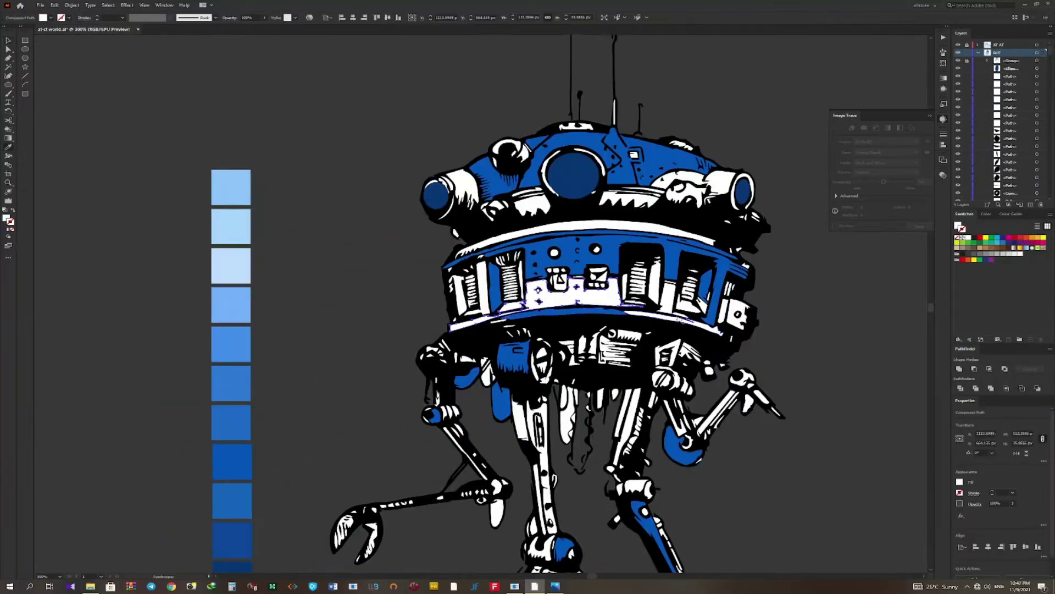
scroll(541, 319, "down", 2)
left_click(703, 238)
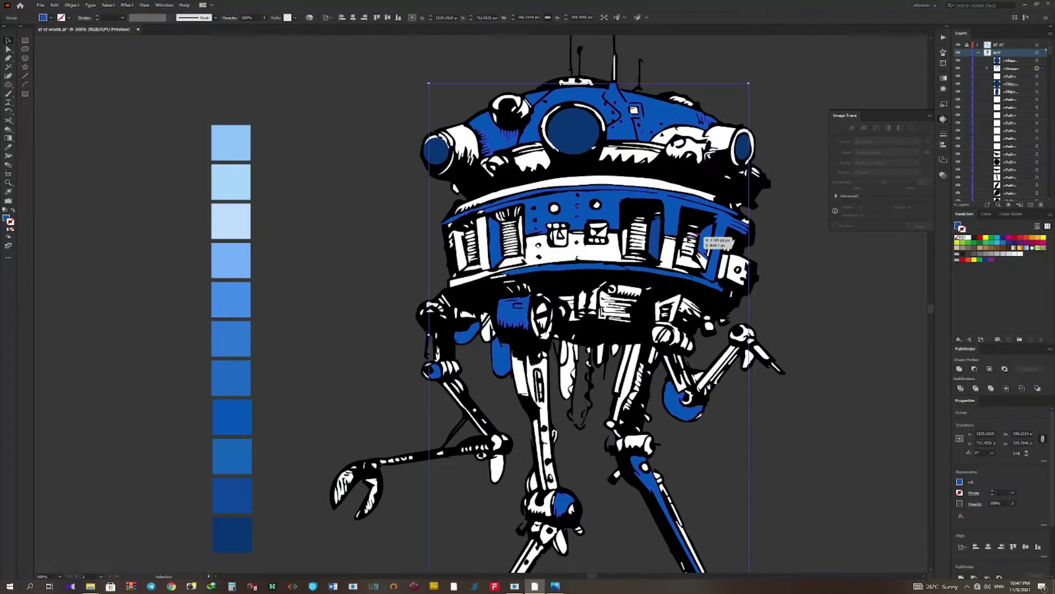
key("ctrl+shift+a")
scroll(604, 247, "up", 2)
scroll(549, 231, "down", 2)
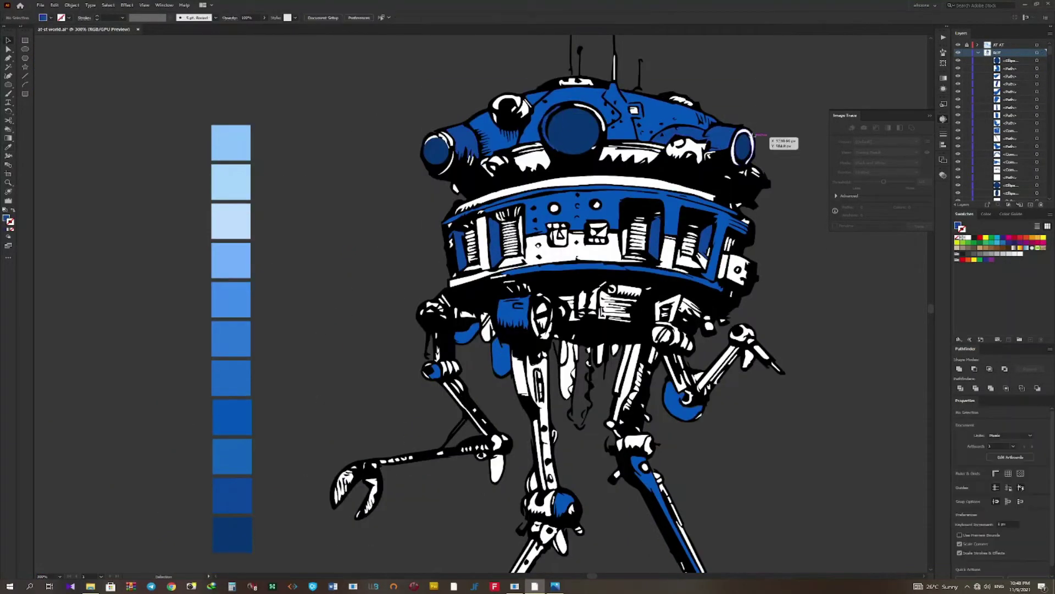
scroll(467, 209, "down", 1)
scroll(438, 165, "up", 1, "alt")
left_click_drag(651, 196, 471, 141)
scroll(448, 295, "up", 3, "alt")
left_click(448, 295)
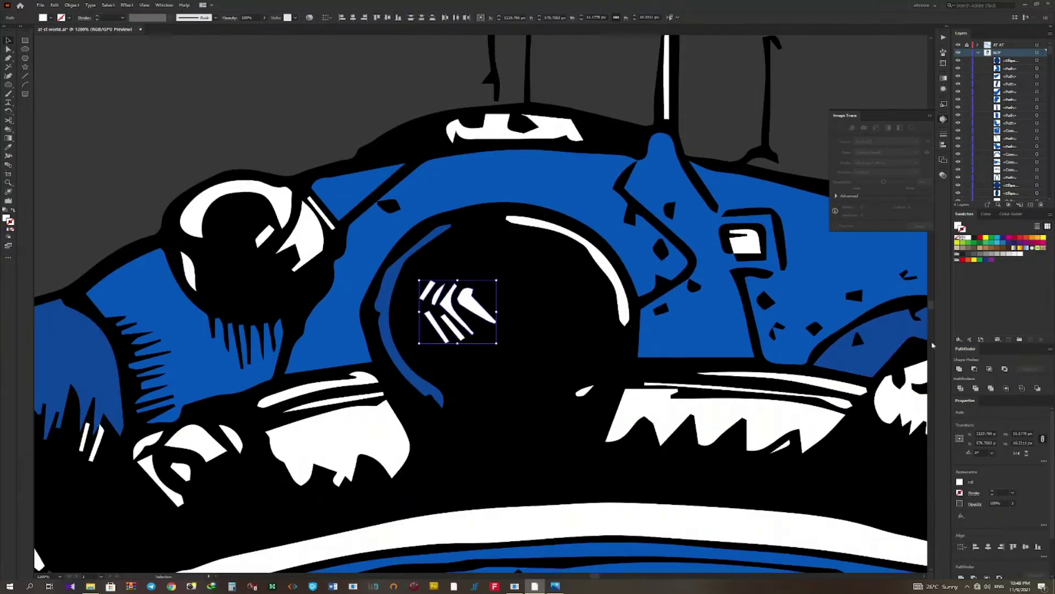
scroll(262, 247, "down", 3, "alt")
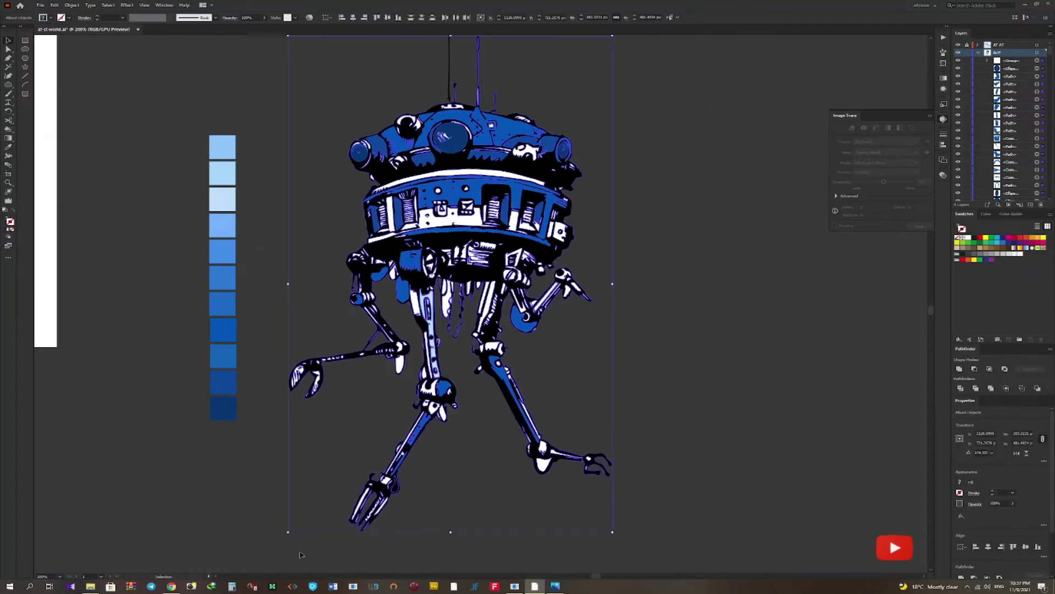
Set probe droid copies beside the AT-ATs, then import the snowspeeder photo
key("y")
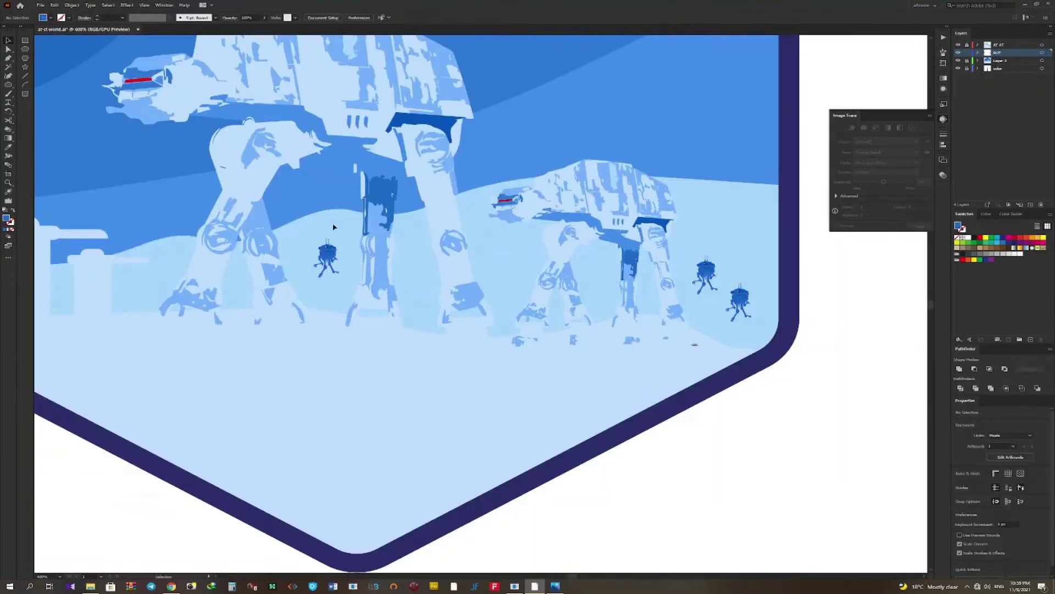
left_click_drag(706, 272, 752, 210)
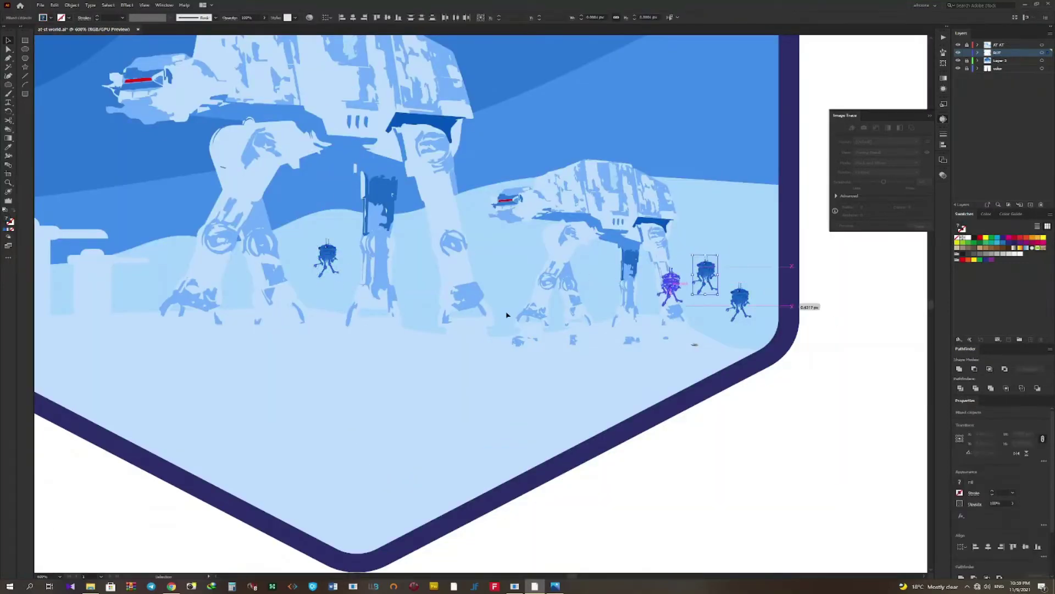
key("ctrl+minus")
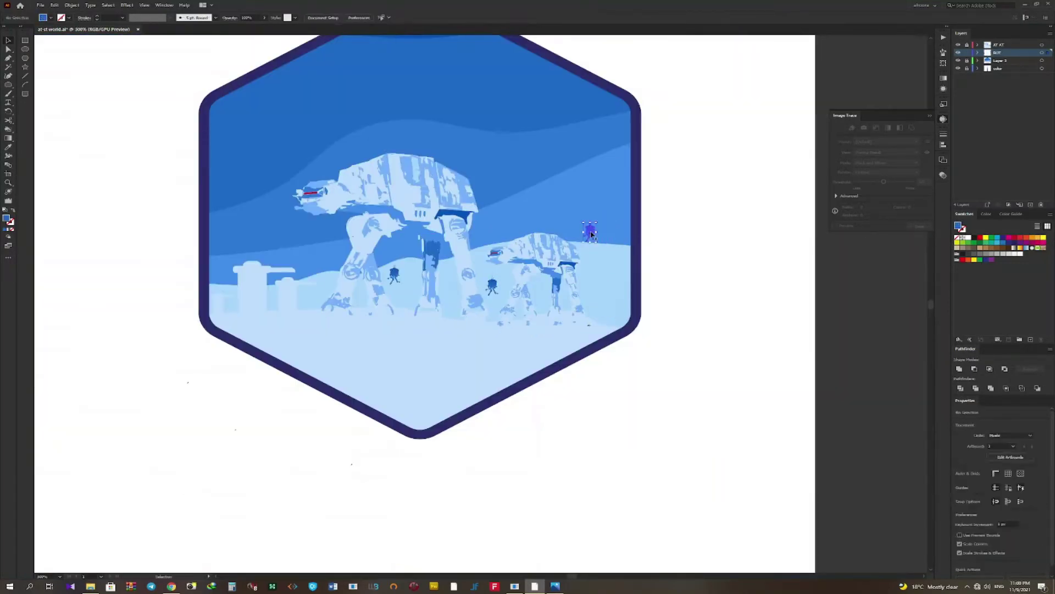
key("ctrl+shift+p")
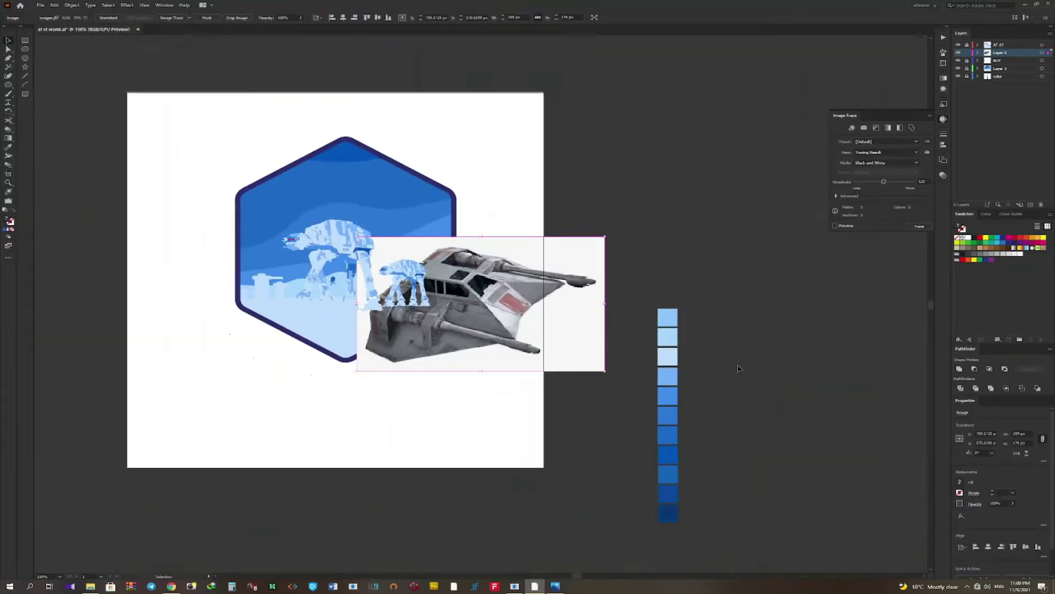
Rename the new layer 'Speeder' and recolour the traced snowspeeder's shapes
left_click(647, 97)
double_click(999, 52)
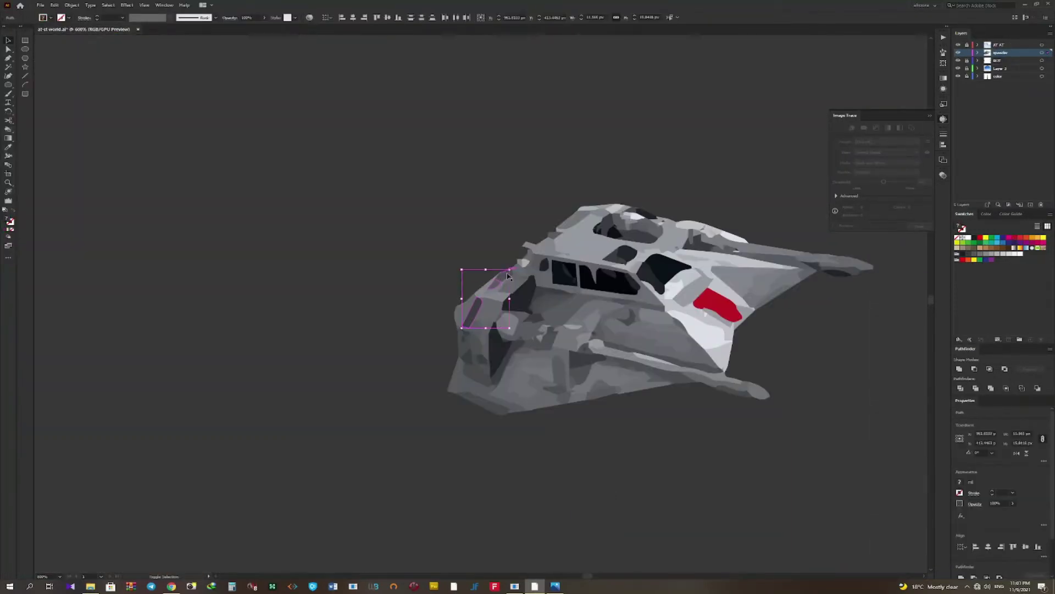
left_click(296, 249)
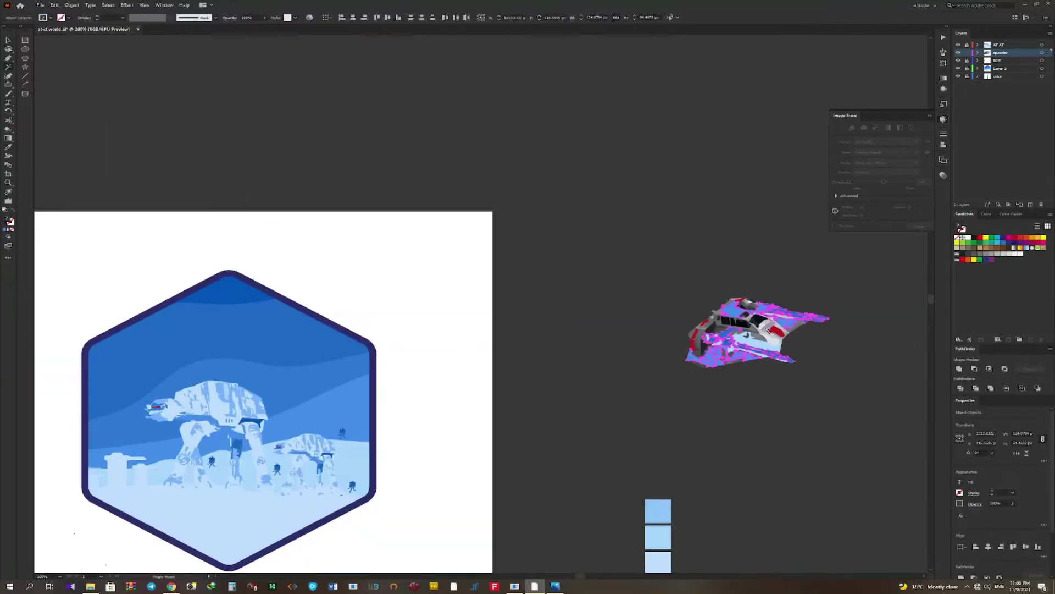
left_click(767, 328)
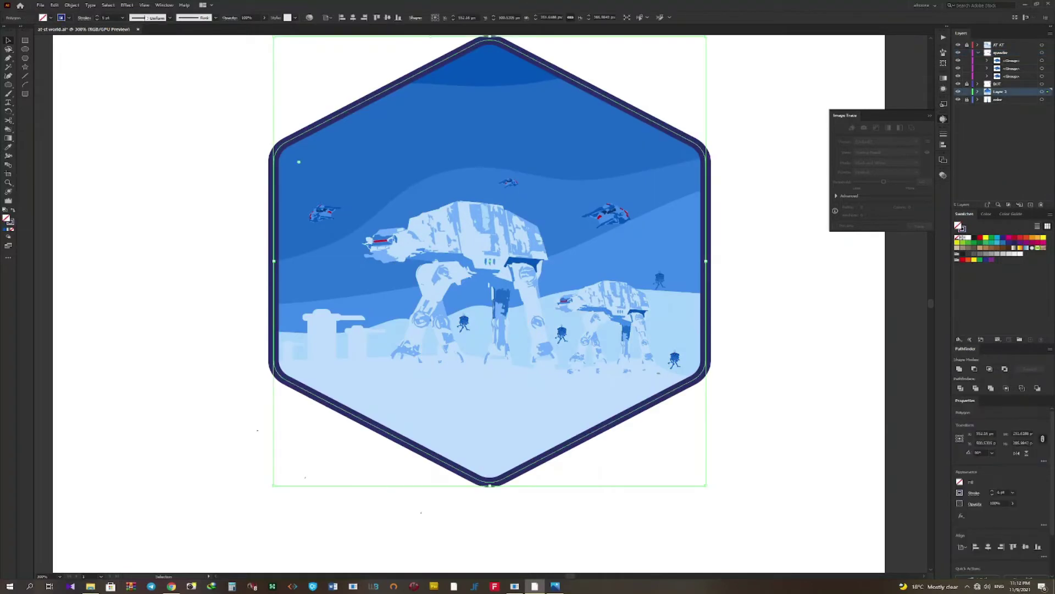
Add a blue offset-path ring around the hexagon and give it a drop shadow
left_click(204, 209)
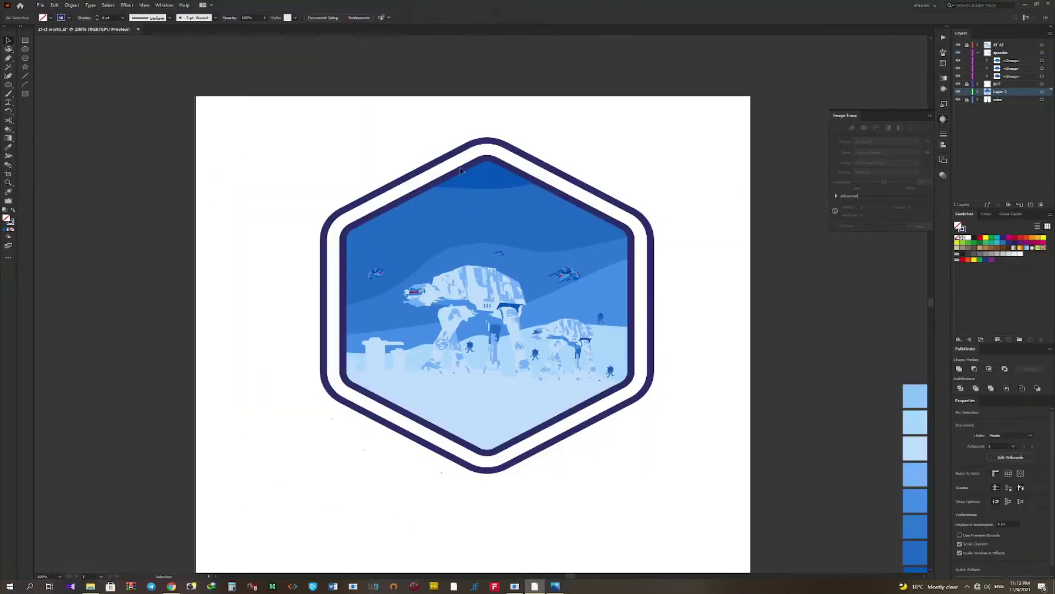
left_click(651, 385)
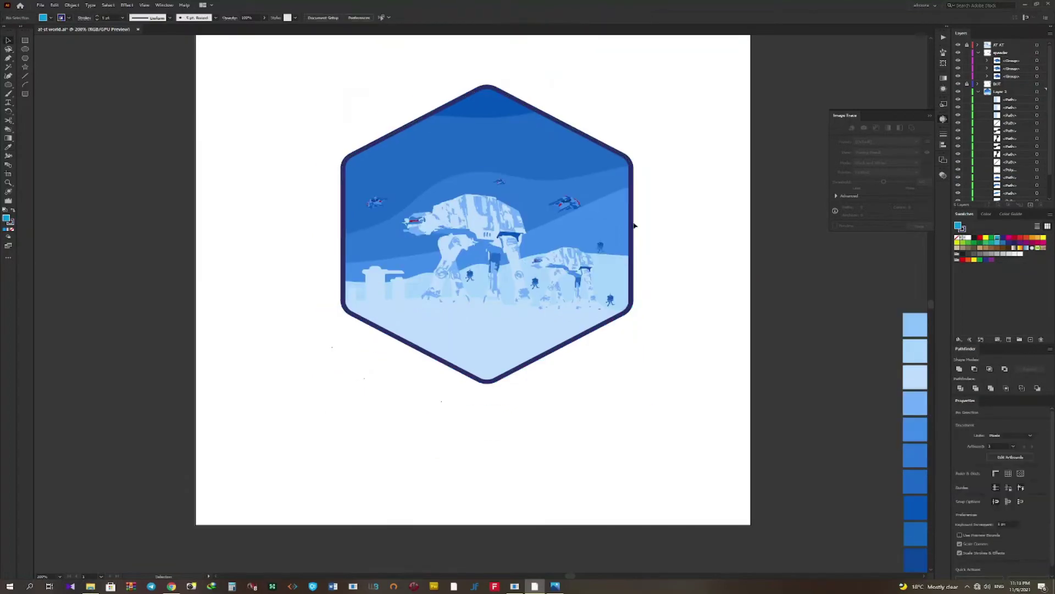
left_click(127, 5)
left_click(236, 83)
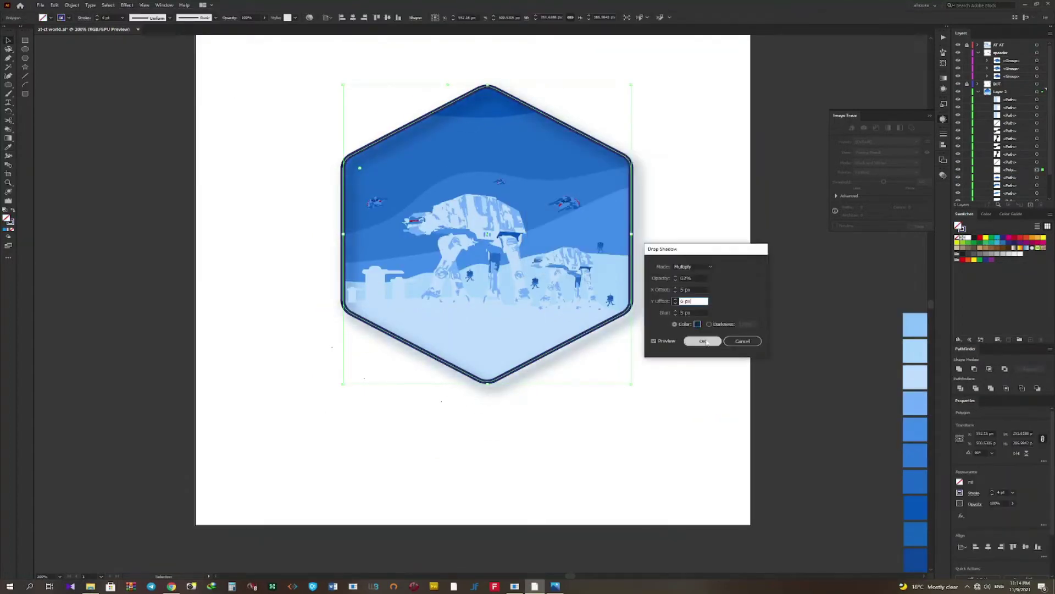
left_click(289, 284)
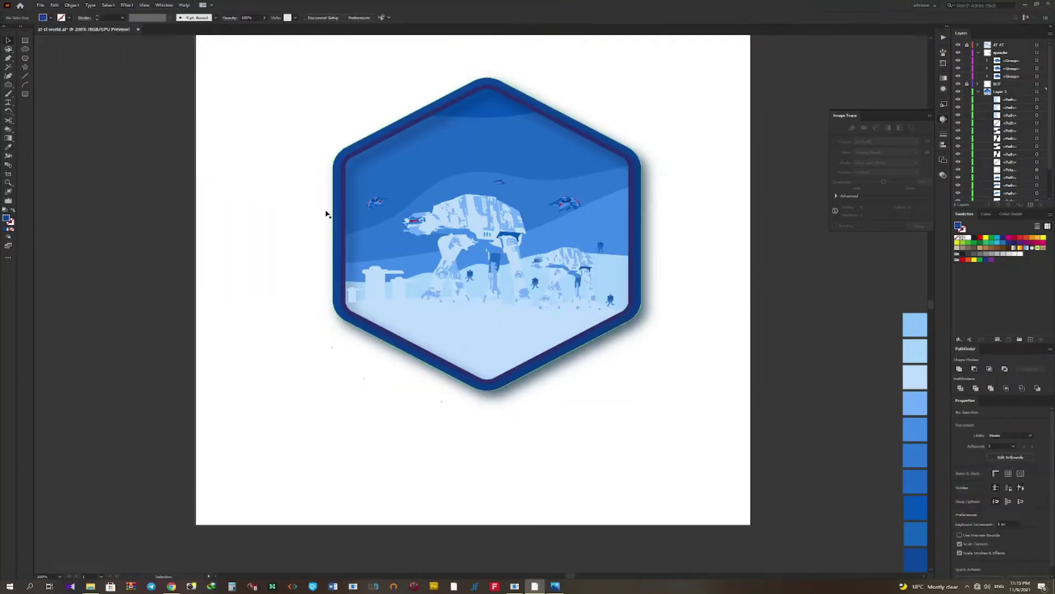
Apply the Filter Gallery's Distort > Glass effect to the hexagon's blue outer border
left_click(431, 120)
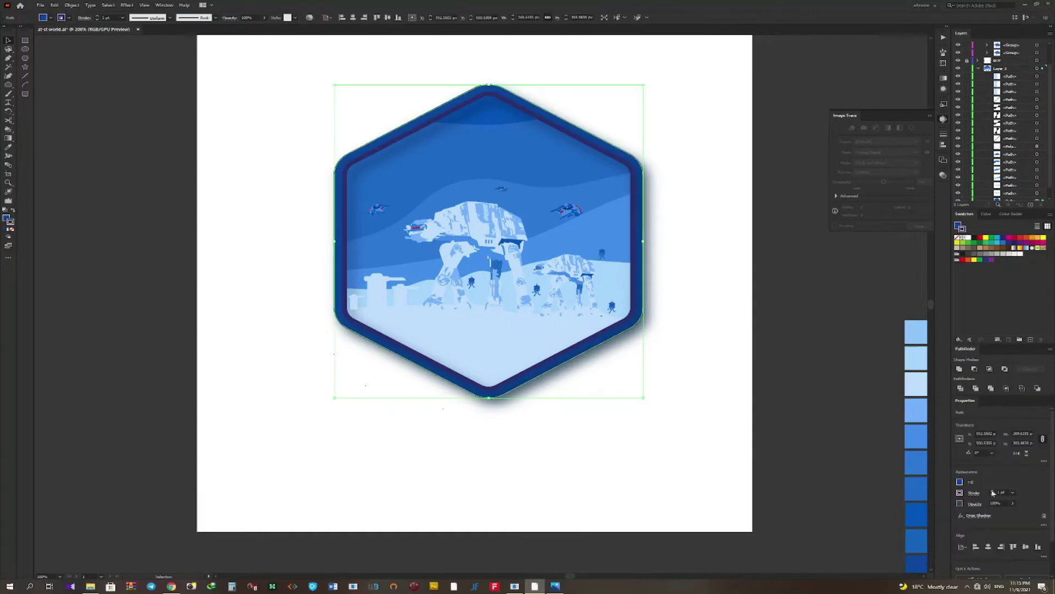
left_click(585, 391)
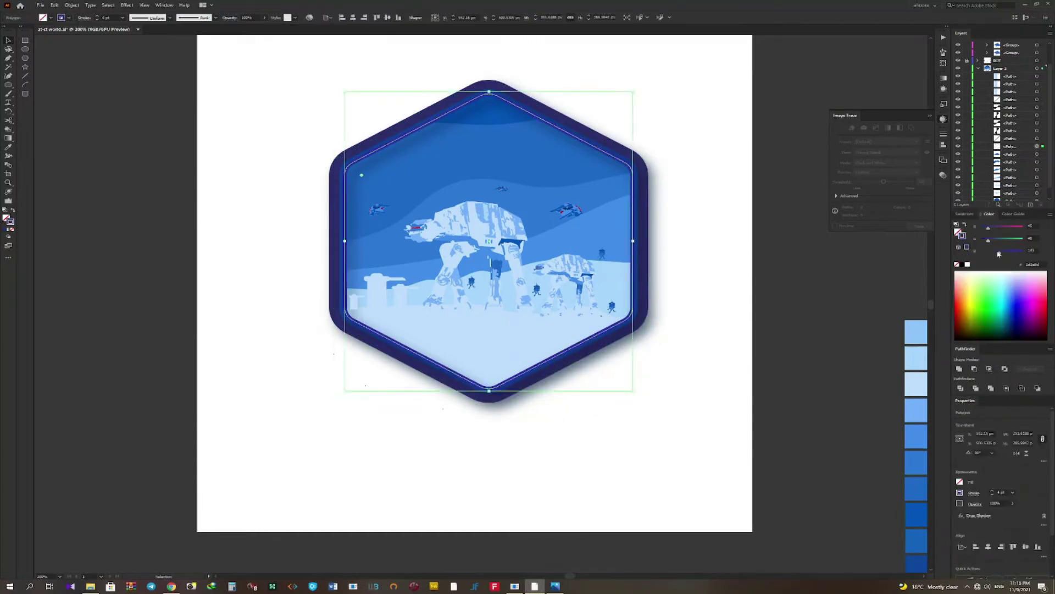
key("ctrl+z")
left_click(648, 236)
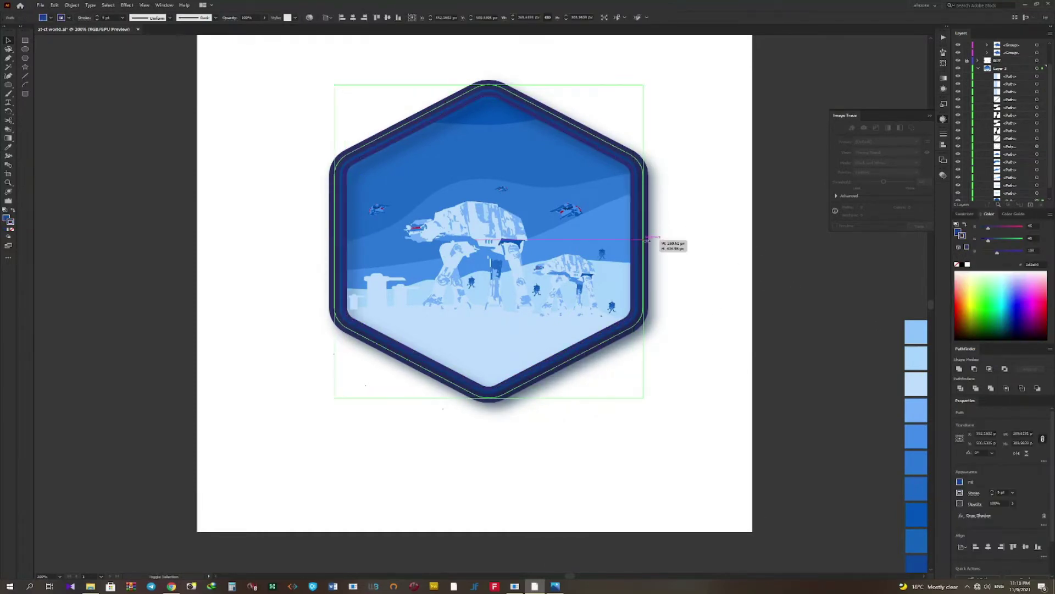
left_click(127, 5)
left_click(242, 159)
left_click(850, 168)
left_click(879, 180)
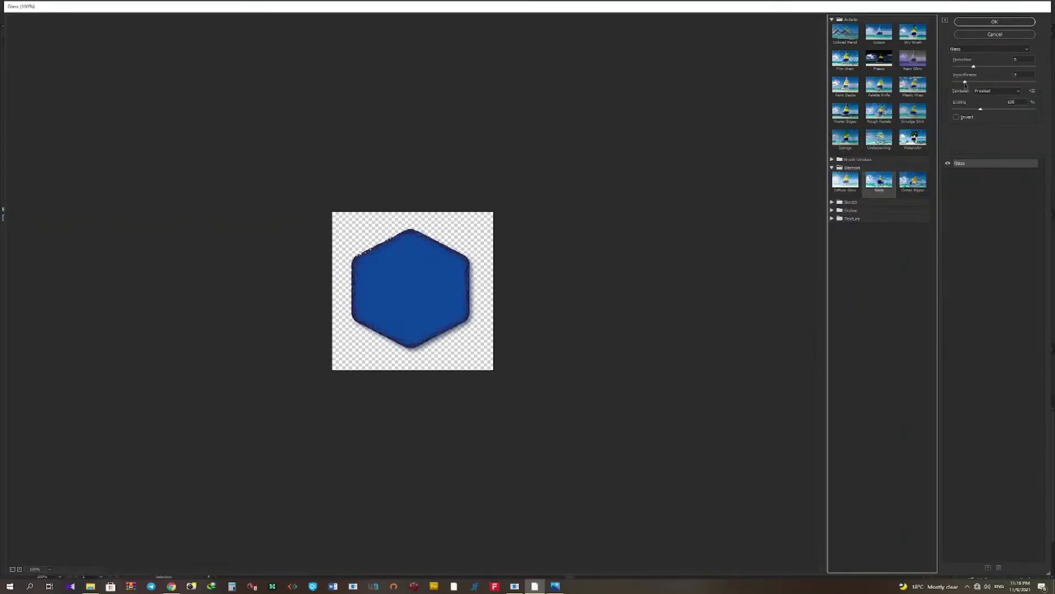
key("Return")
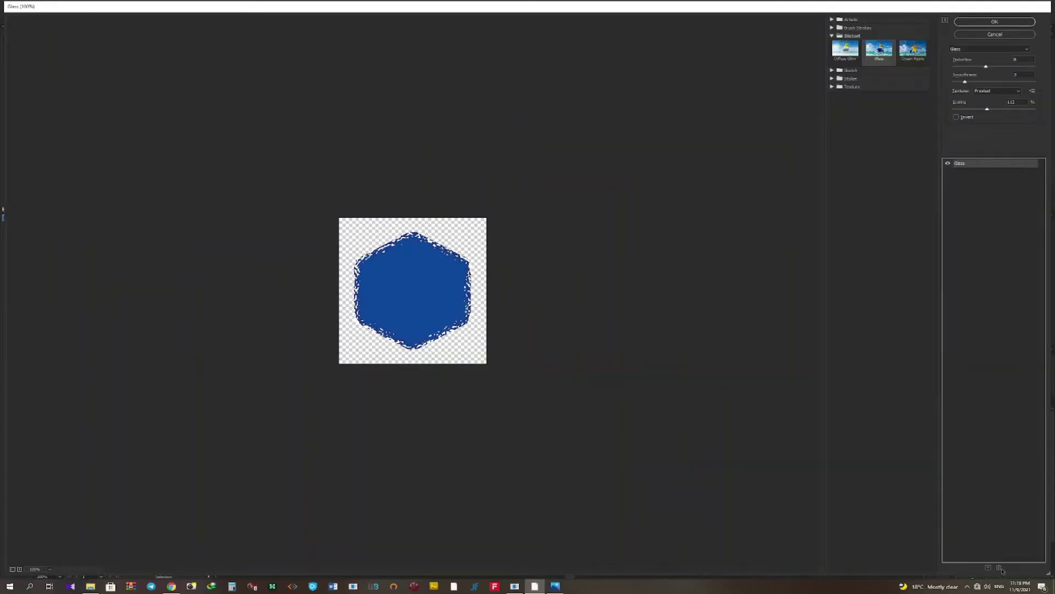
Apply Film Grain and Smudge Stick from the Filter Gallery to the top sky shape
left_click(847, 70)
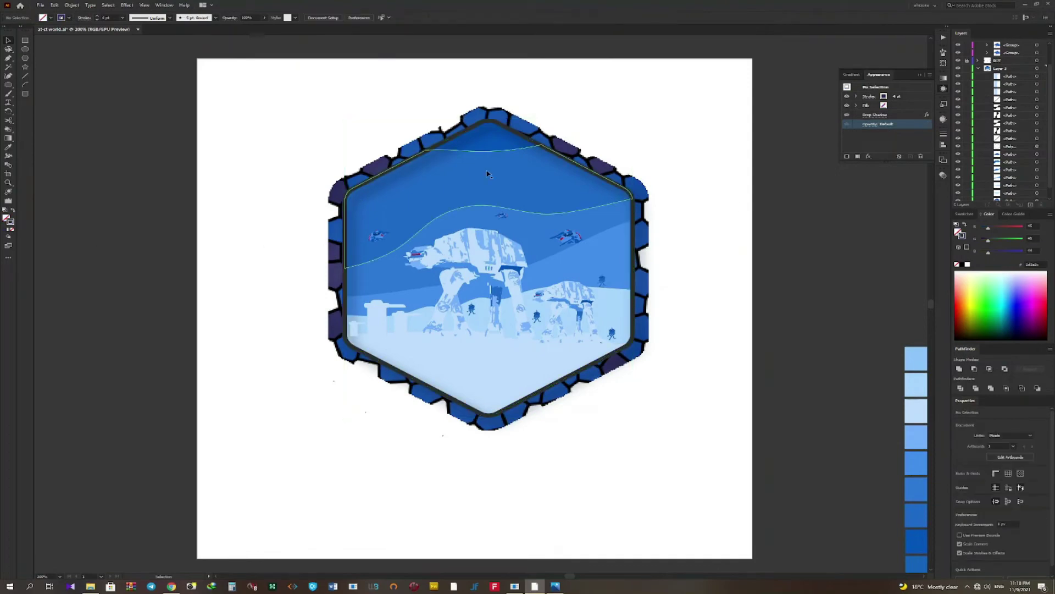
left_click(487, 174)
left_click(127, 5)
left_click(242, 147)
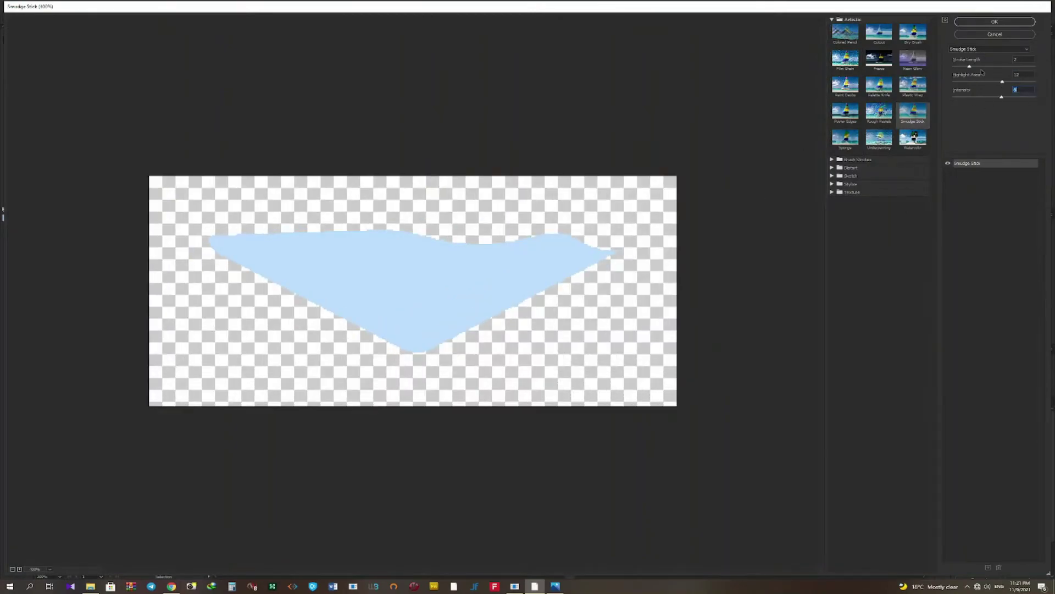
left_click(983, 22)
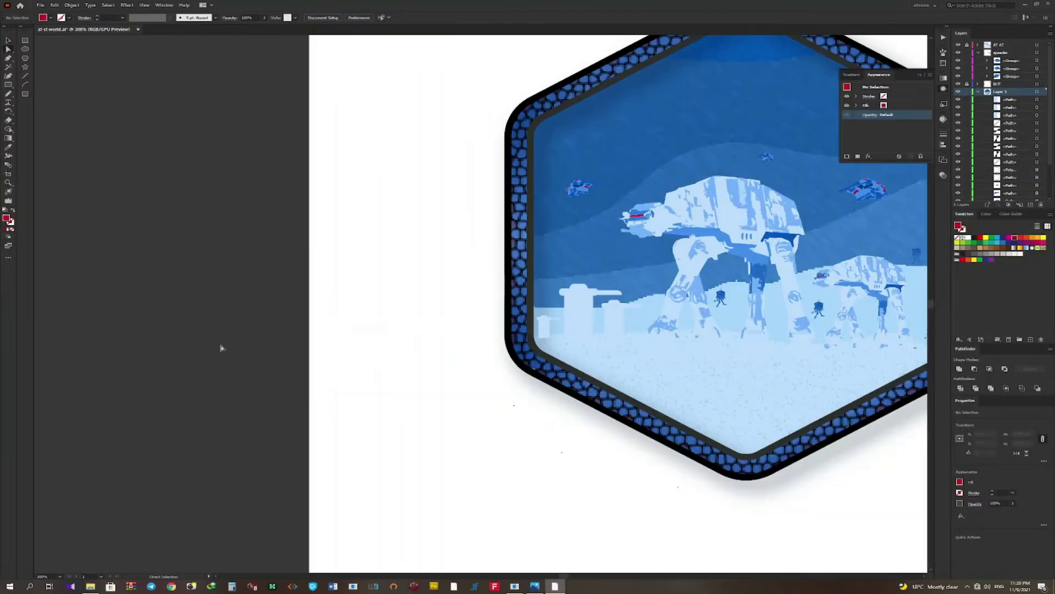
Gaussian-blur the red laser bar and place glowing copies beside and below the walker
left_click(188, 112)
key("Return")
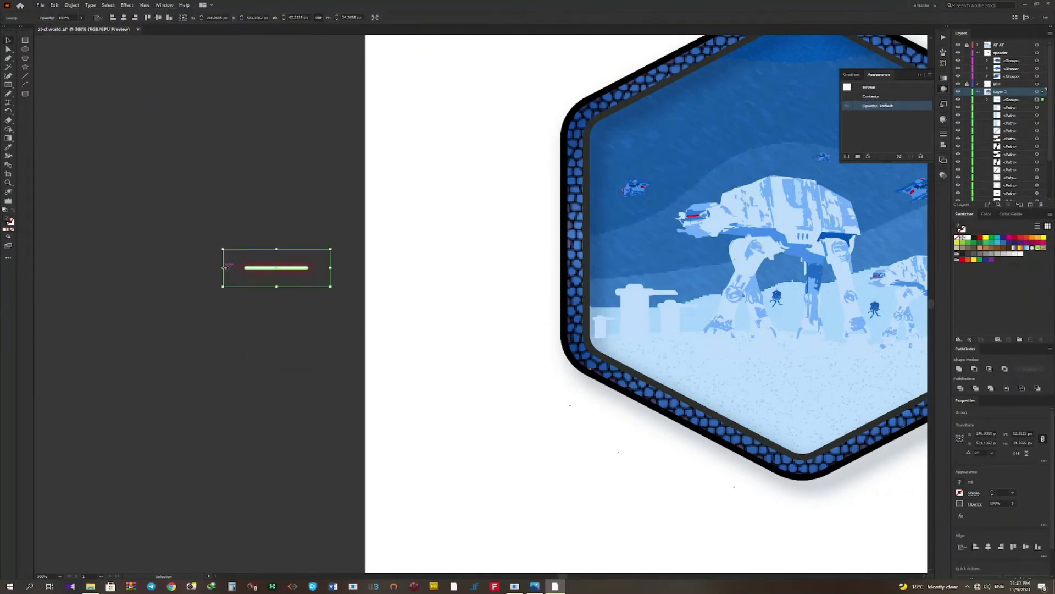
key("ctrl+equal")
type("blast")
mouse_move(116, 275)
left_mouse_down()
mouse_move(596, 276)
mouse_move(632, 330)
left_mouse_up()
scroll(632, 330, "right", 5)
key("ctrl+shift+a")
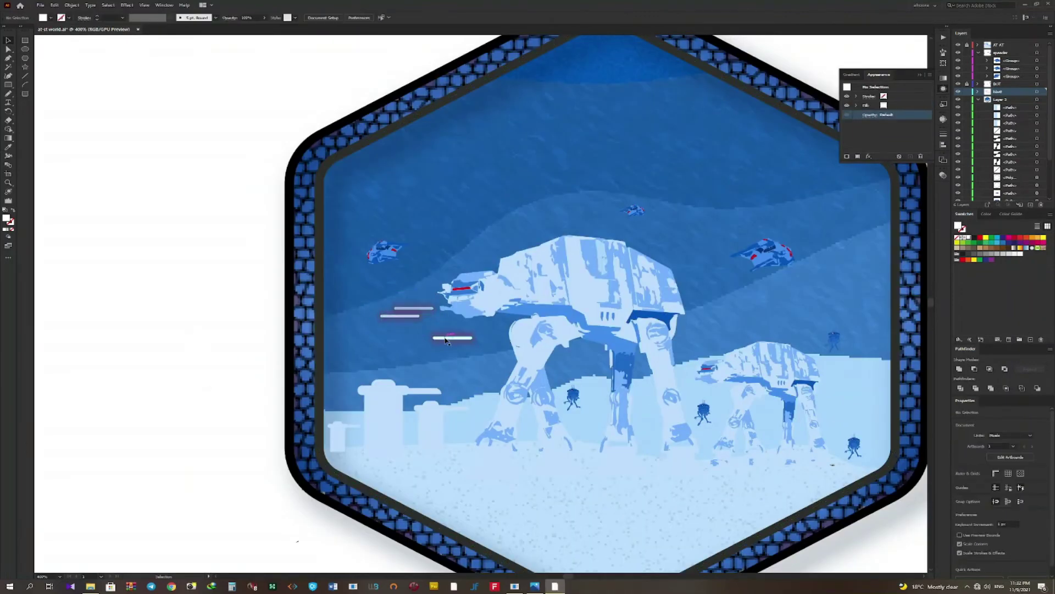
left_click_drag(587, 388, 586, 387)
scroll(585, 387, "right", 5)
scroll(586, 387, "down", 2)
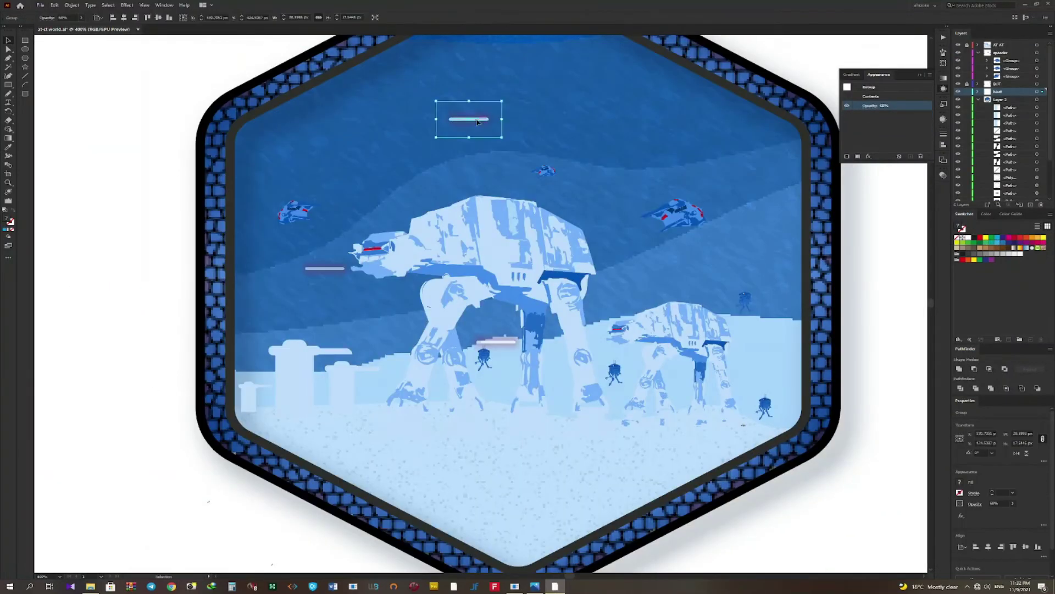
Select a snow shape below the walker and start a Smudge Stick texture on it
key("ctrl+shift+a")
key("a")
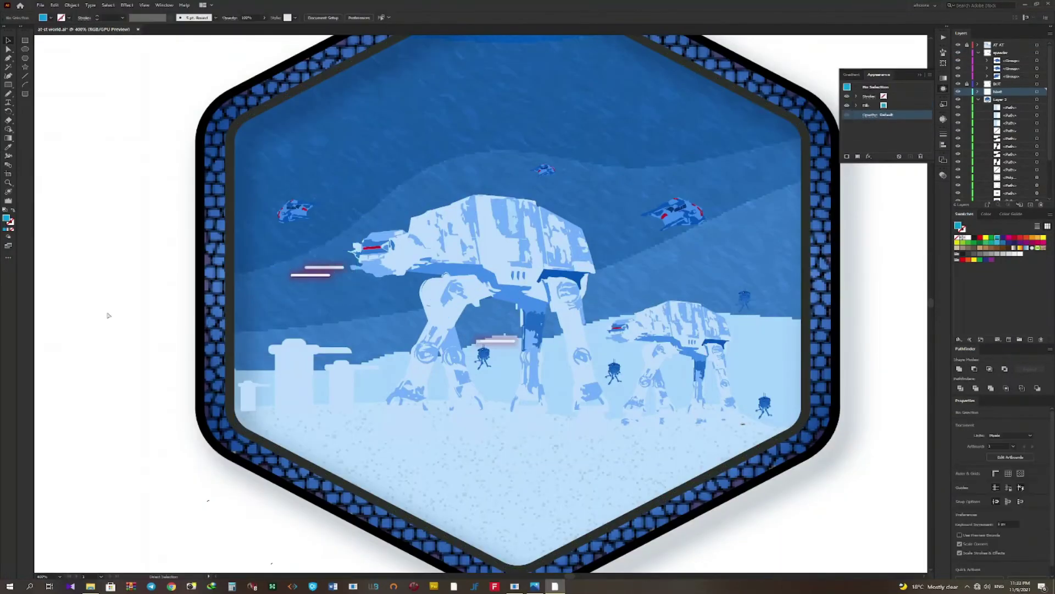
left_click(550, 311)
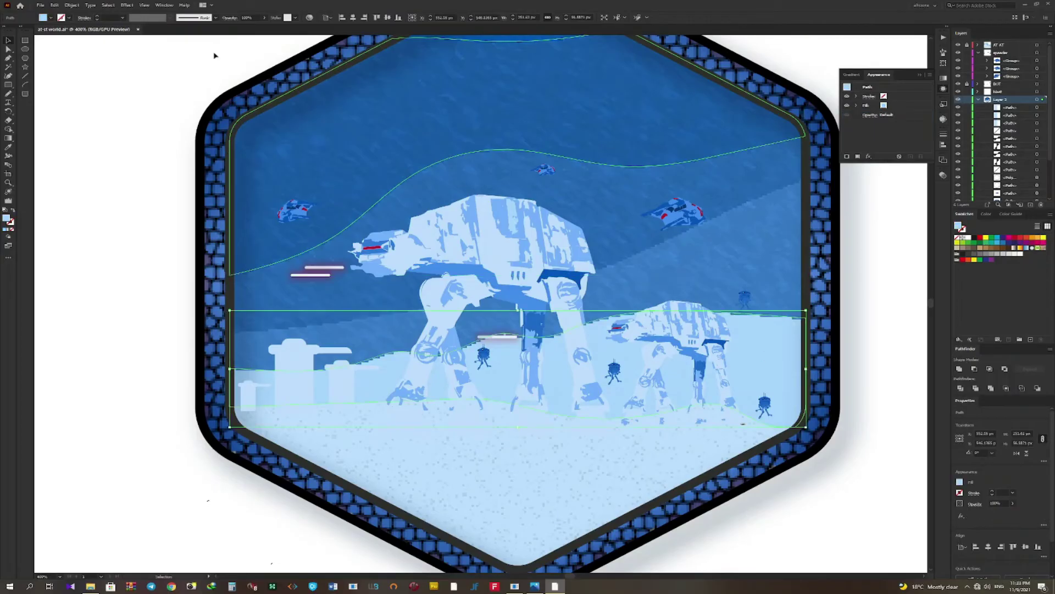
left_click(127, 5)
left_click(246, 200)
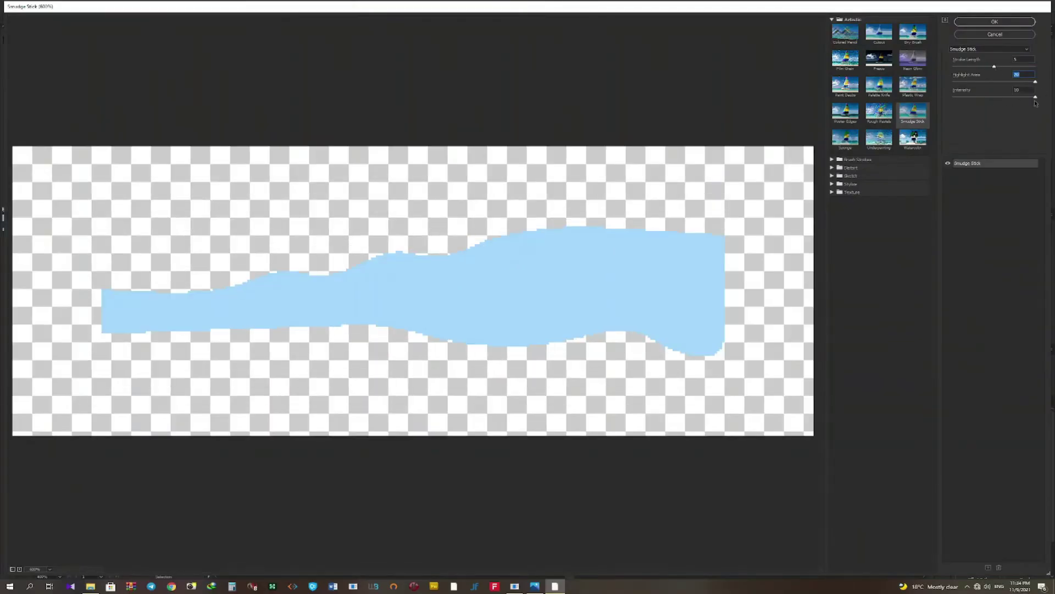
Confirm Smudge Stick, then type the HOTH BATTLE title in Star Jedi, enlarged and outlined
key("Return")
key("t")
left_click(240, 268)
type("hgth")
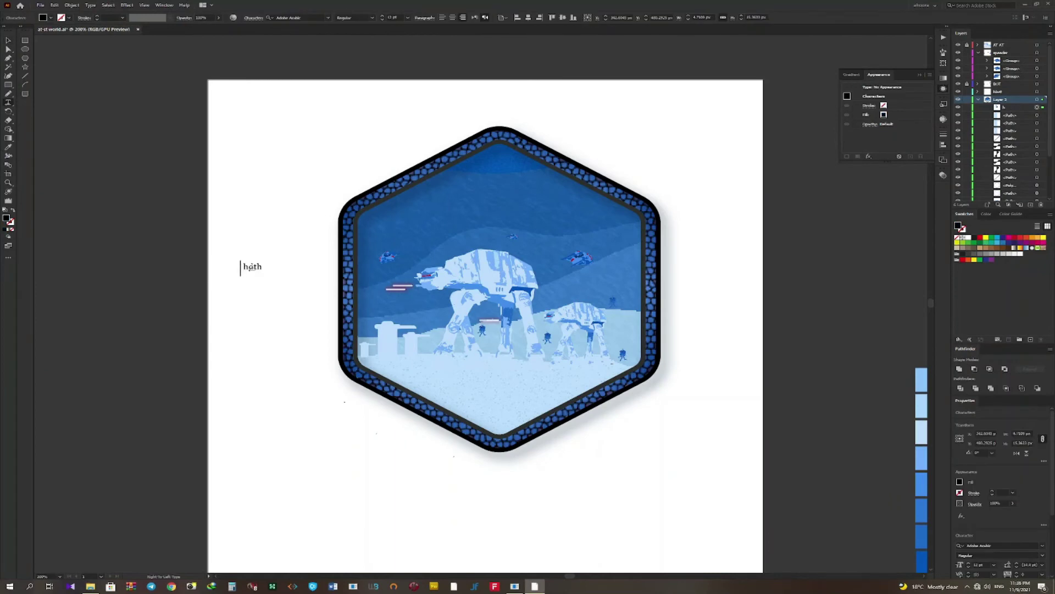
type("HOTH BATTLE")
left_click(998, 546)
left_click(970, 481)
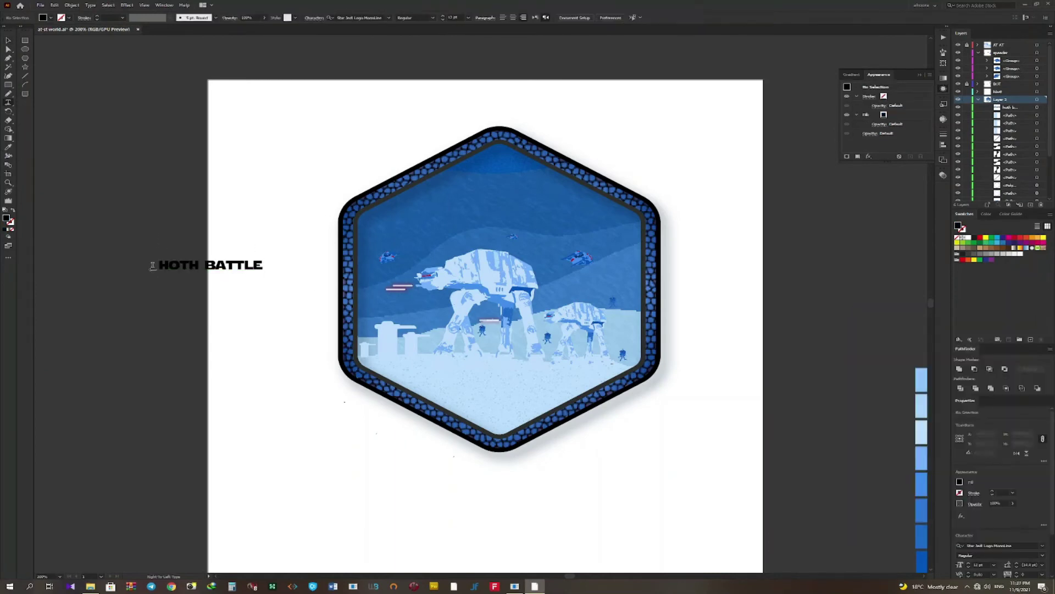
mouse_move(152, 265)
left_mouse_down()
mouse_move(481, 208)
mouse_move(165, 242)
mouse_move(165, 257)
left_mouse_up()
key("shift+ctrl+o")
Stack HOTH above BATTLE, paste a copy behind, and blend them into an extrusion
key("ctrl+plus")
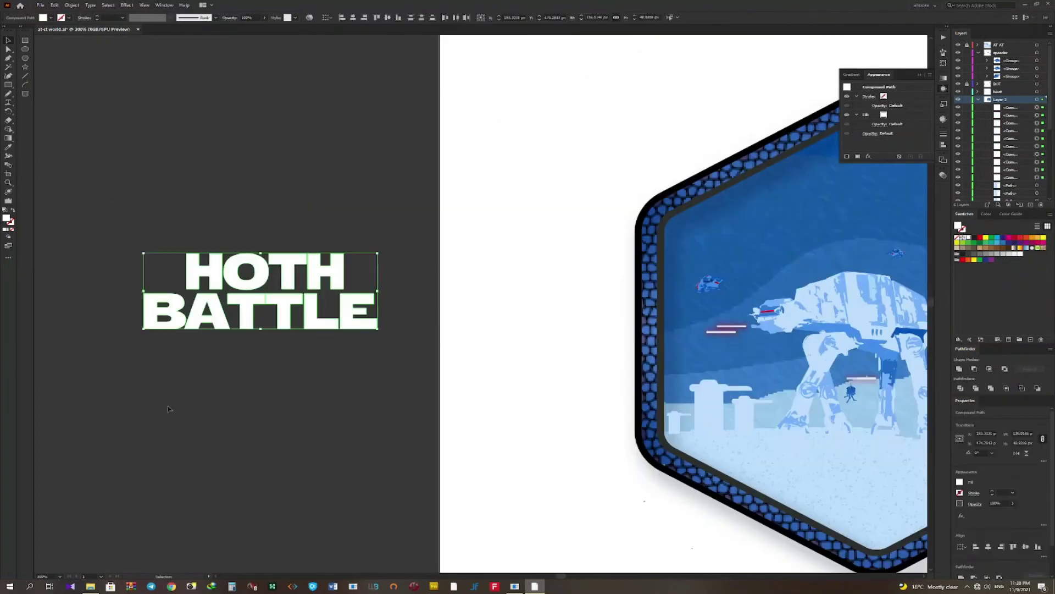
left_click_drag(236, 307, 456, 306, "alt")
key("ctrl+shift+bracketleft")
key("ctrl+shift+a")
key("ctrl+a")
key("ctrl+alt+b")
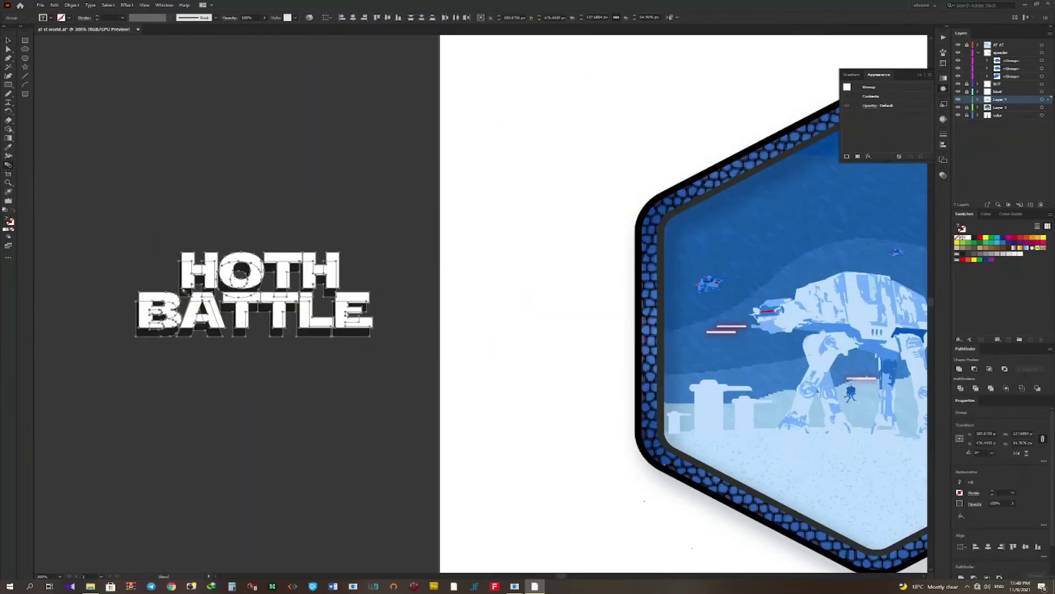
double_click(8, 156)
left_click(542, 312)
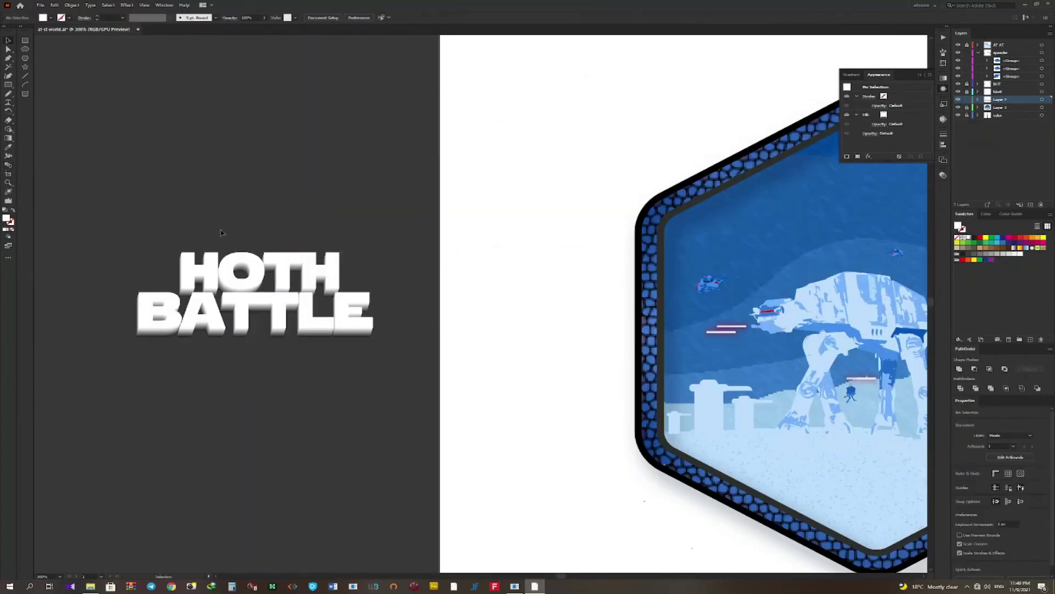
Check the extruded HOTH BATTLE title on the badge by selecting and deselecting it
scroll(275, 247, "left", 3)
left_click(348, 227)
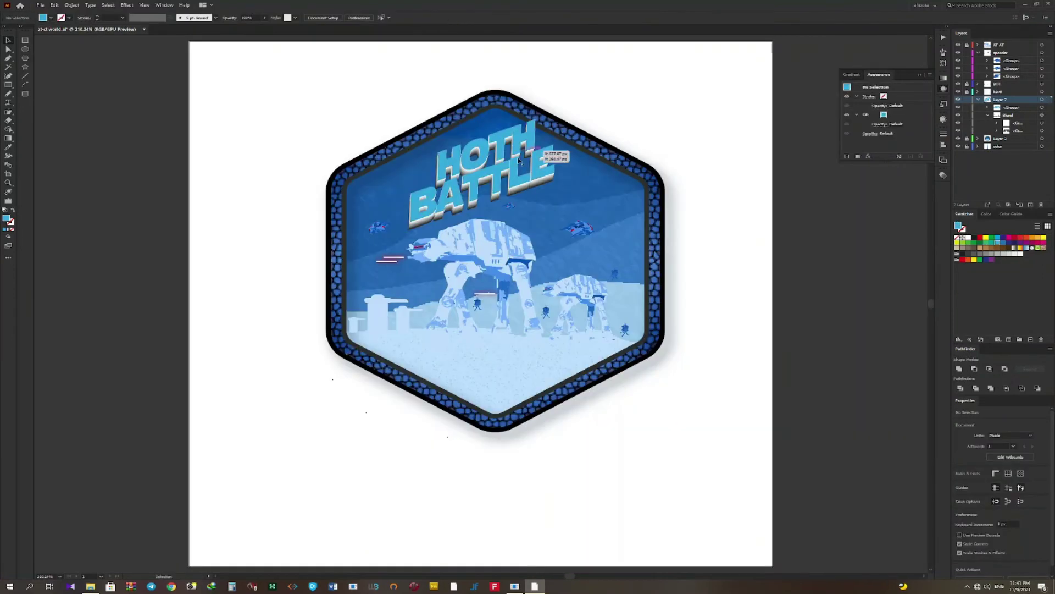
left_click(519, 159)
left_click(680, 208)
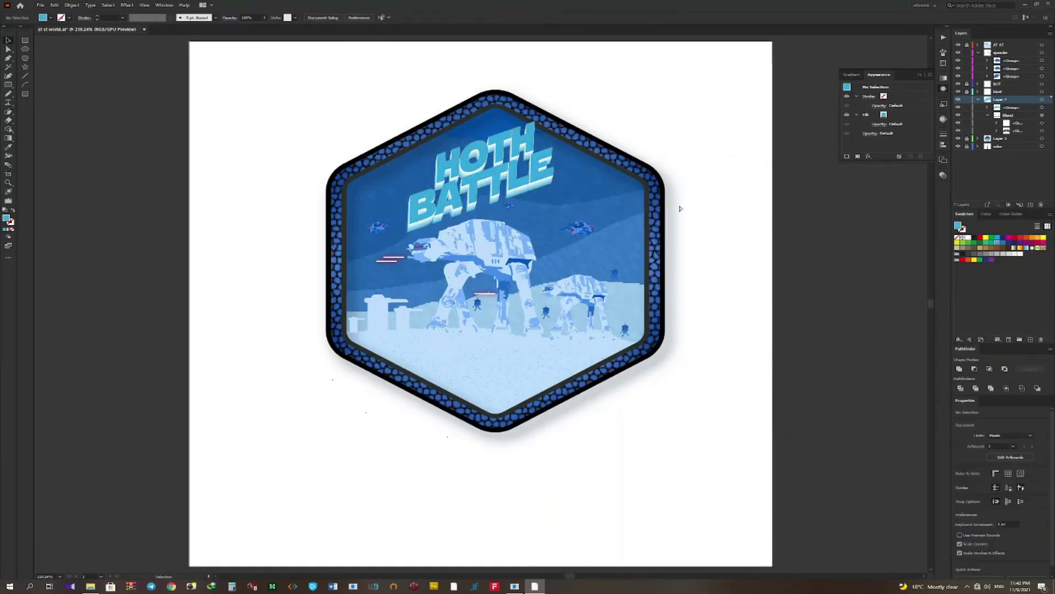
Move the blue swatch column to the artboard's top-left corner
scroll(768, 235, "up", 1)
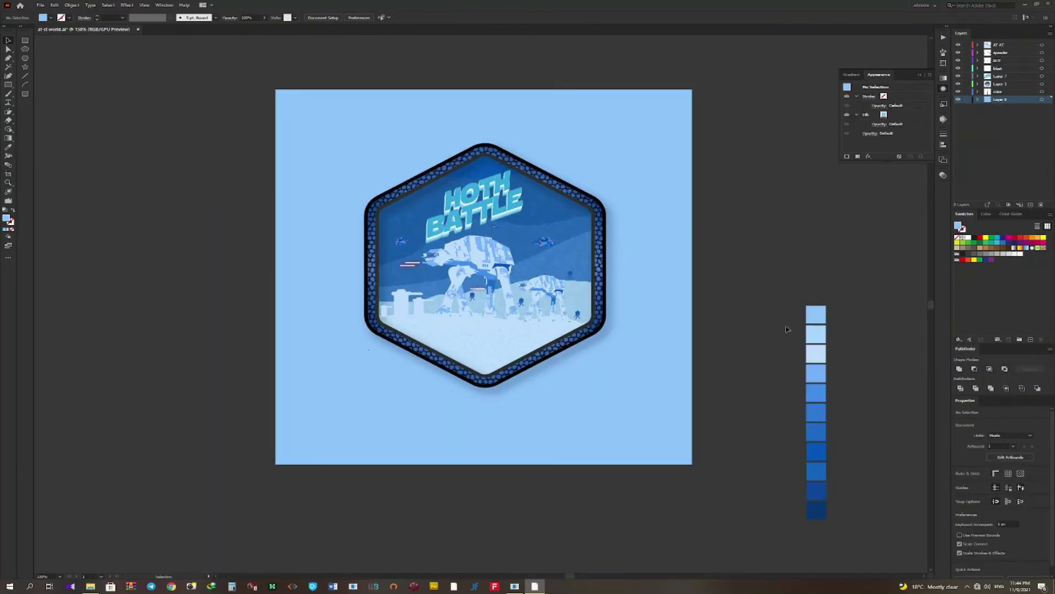
scroll(787, 328, "down", 1)
left_click_drag(787, 329, 804, 503)
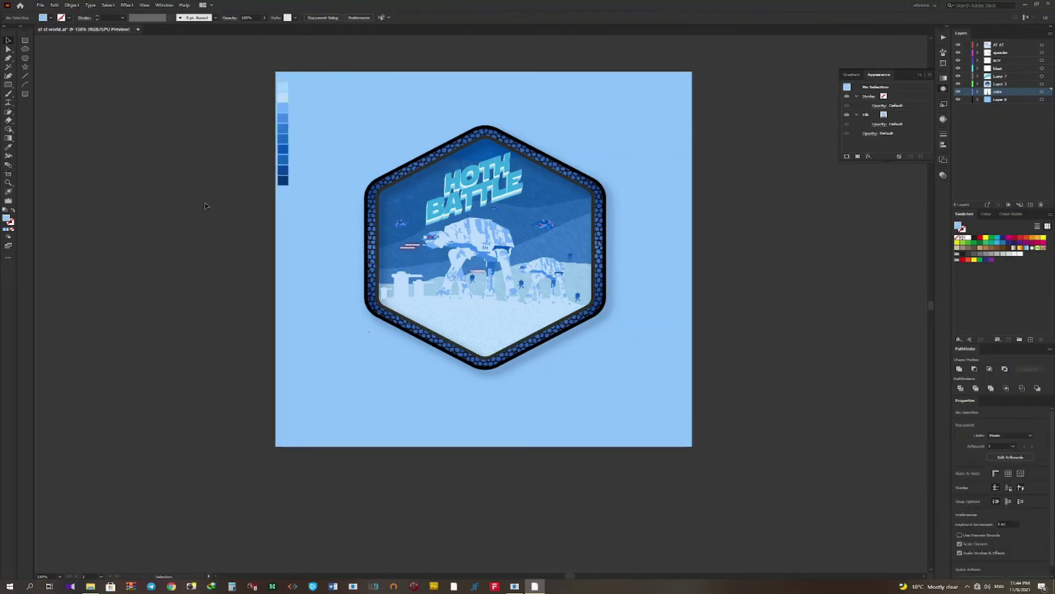
Place the calligraphy logo in the bottom-left corner and scale it down
key("ctrl+shift+p")
left_click(414, 60)
key("Return")
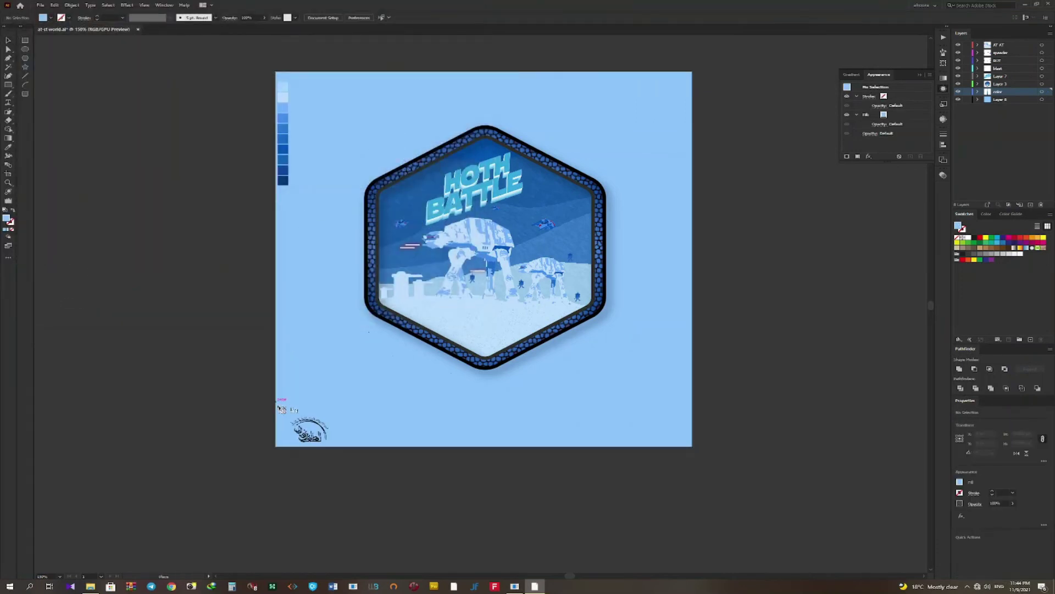
left_click(264, 403)
left_click_drag(361, 468, 369, 459)
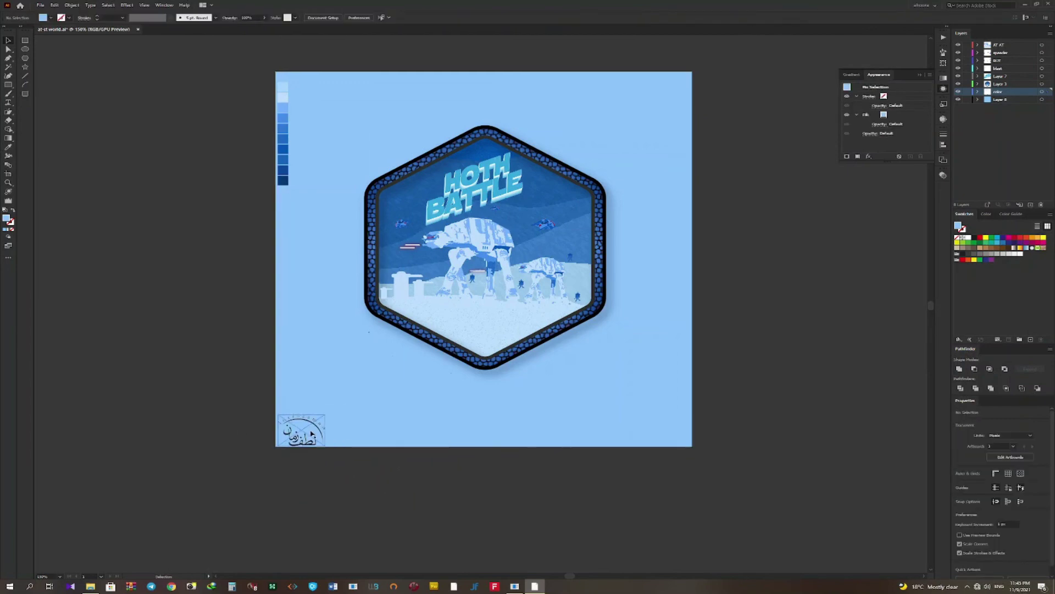
scroll(311, 434, "up", 1)
left_click(341, 451)
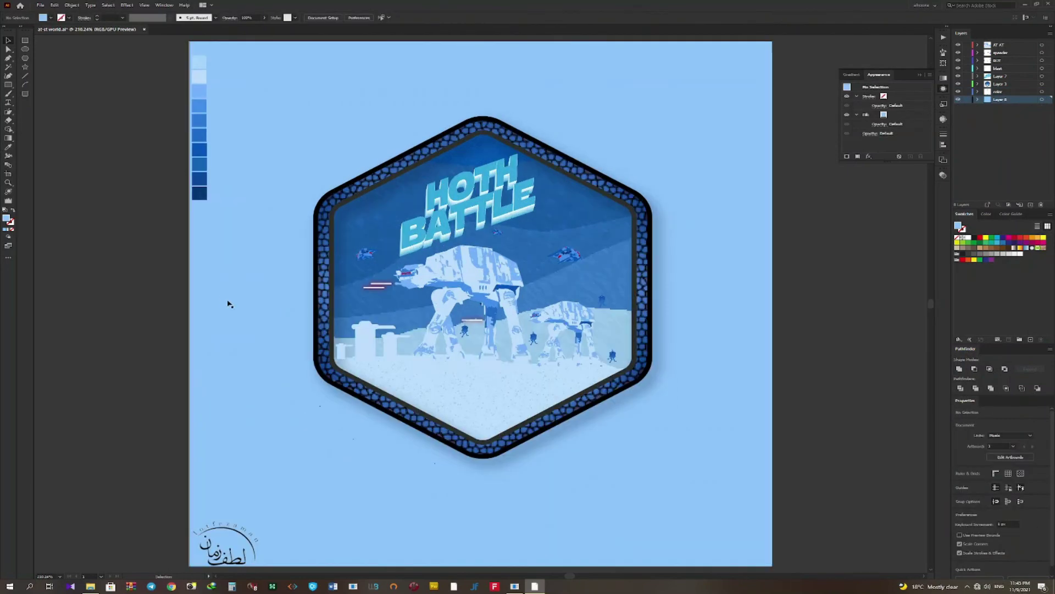